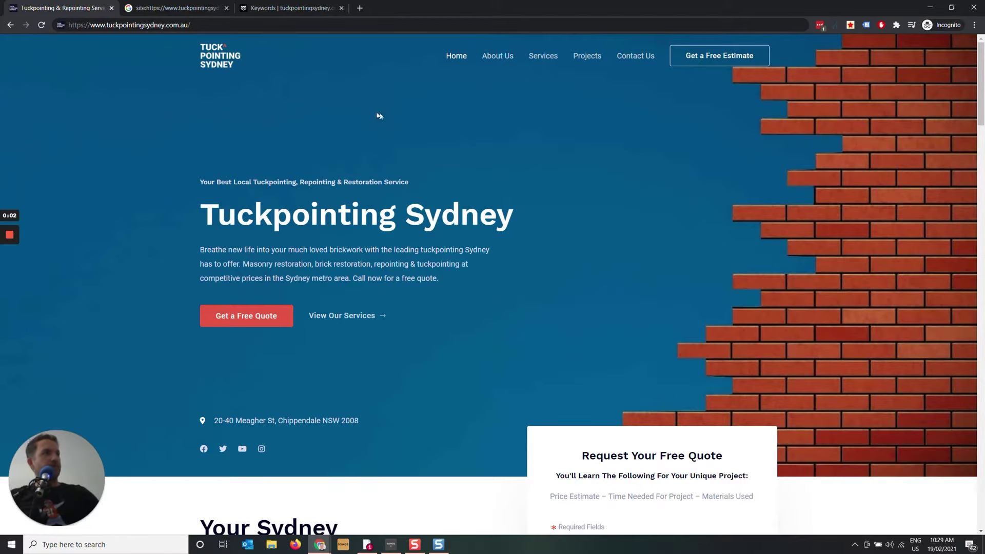
Highlight the main heading "Tuckpointing Sydney" on the homepage banner, and clear the selection
drag(980, 82, 977, 44)
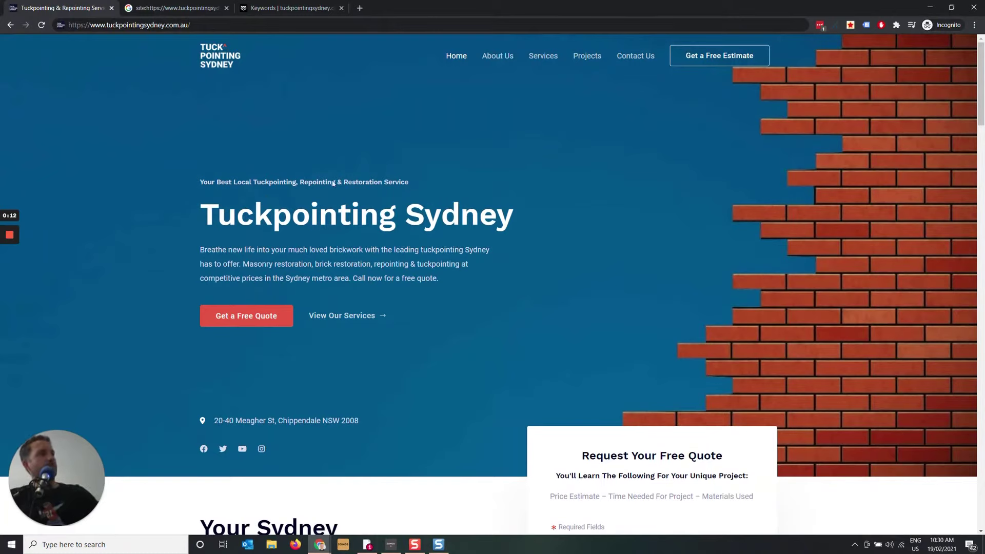
drag(201, 214, 511, 214)
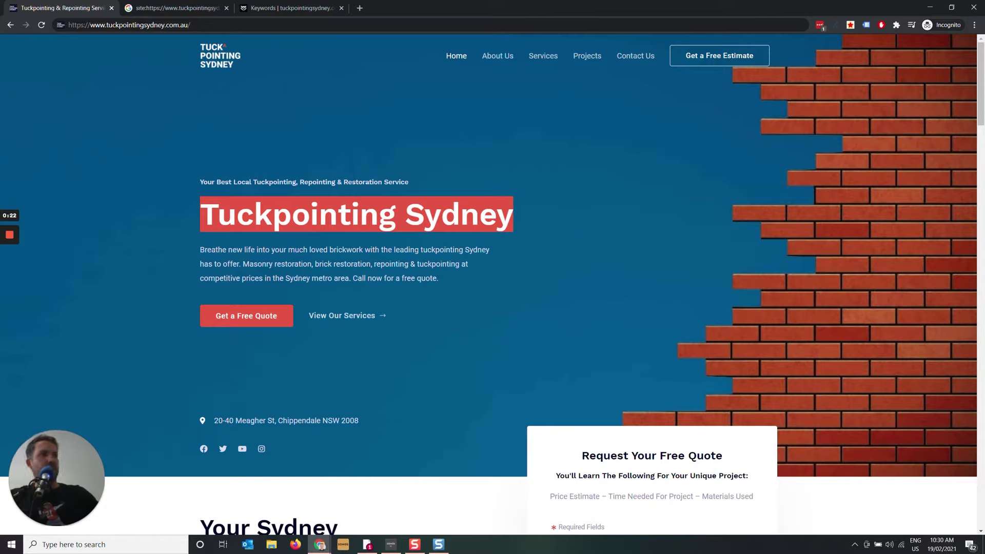
click(364, 152)
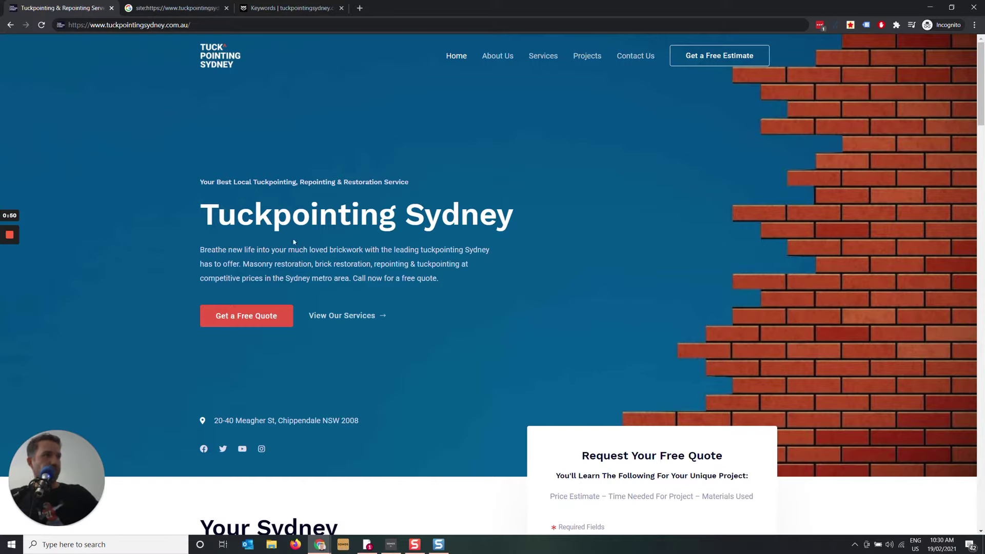
Highlight the banner's intro paragraph, including the phrases "Breathe new life into your much loved brickwork" and "tuckpointing Sydney"
drag(199, 253, 422, 283)
click(397, 287)
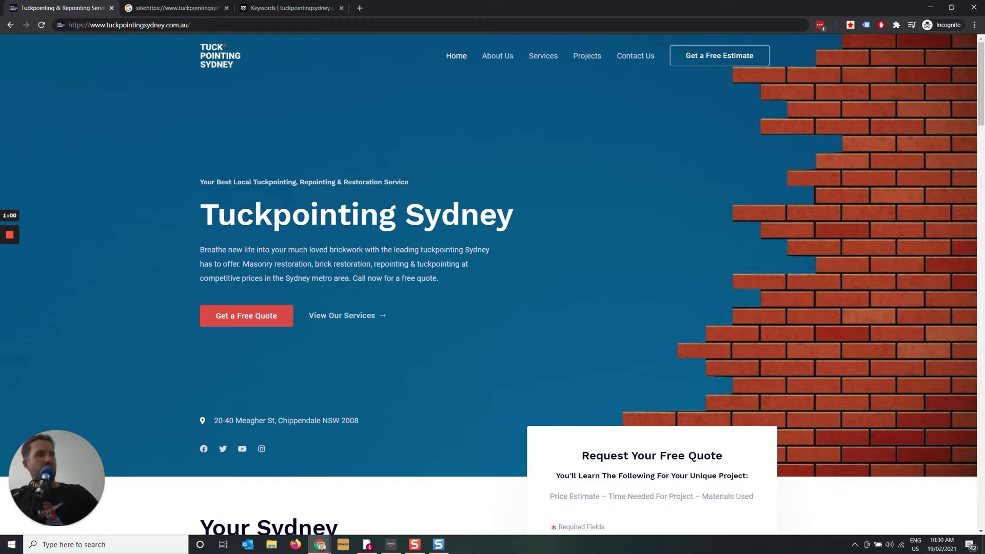
drag(200, 250, 364, 250)
click(429, 249)
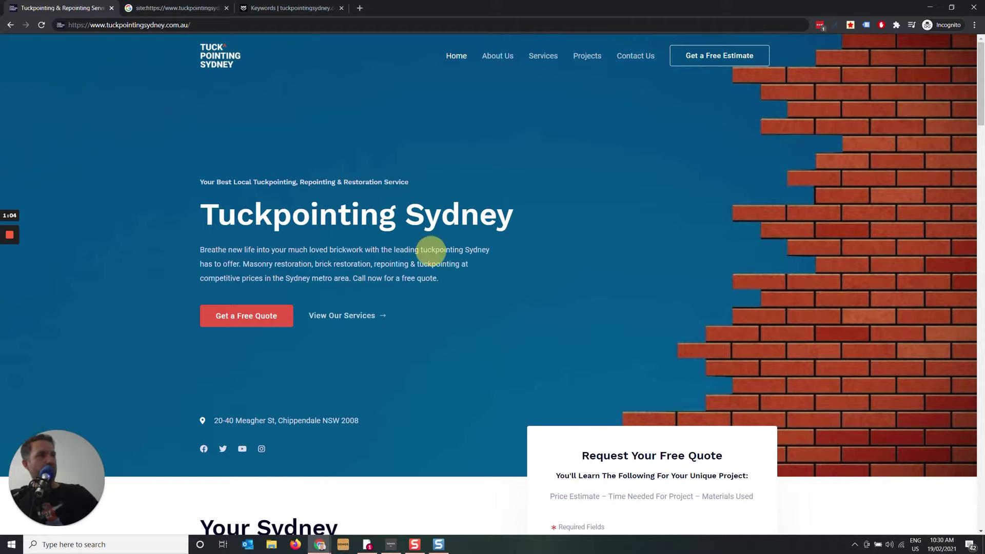
drag(421, 250, 490, 251)
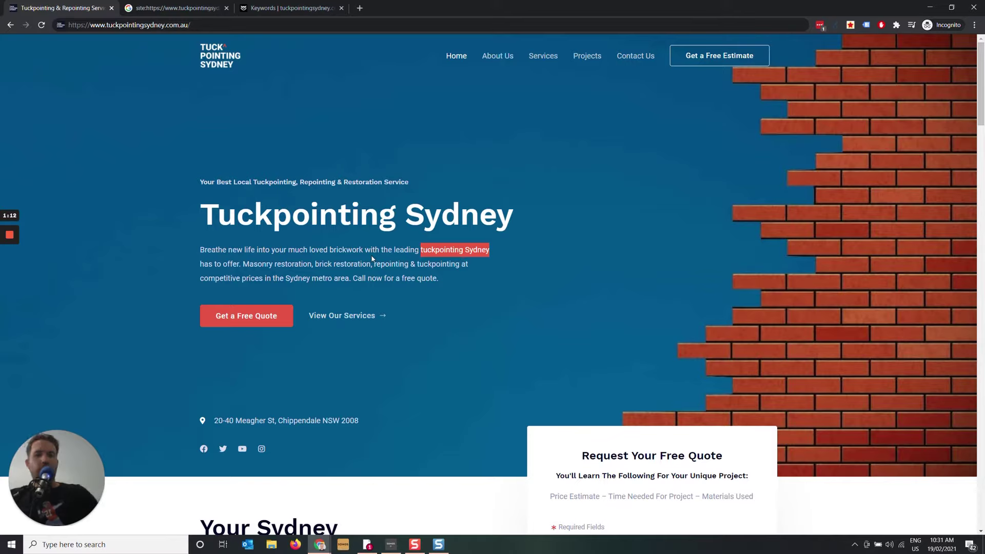
click(301, 265)
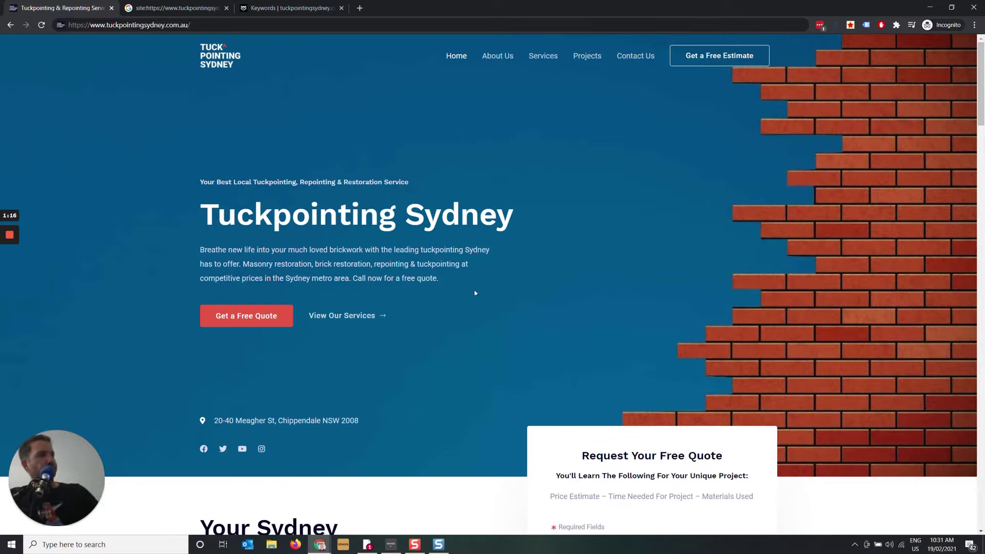
Highlight "Sydney Tuckpointing" in the "Your Sydney Tuckpointing Pros" heading and examine the paragraphs below it
scroll(499, 215, down, 6)
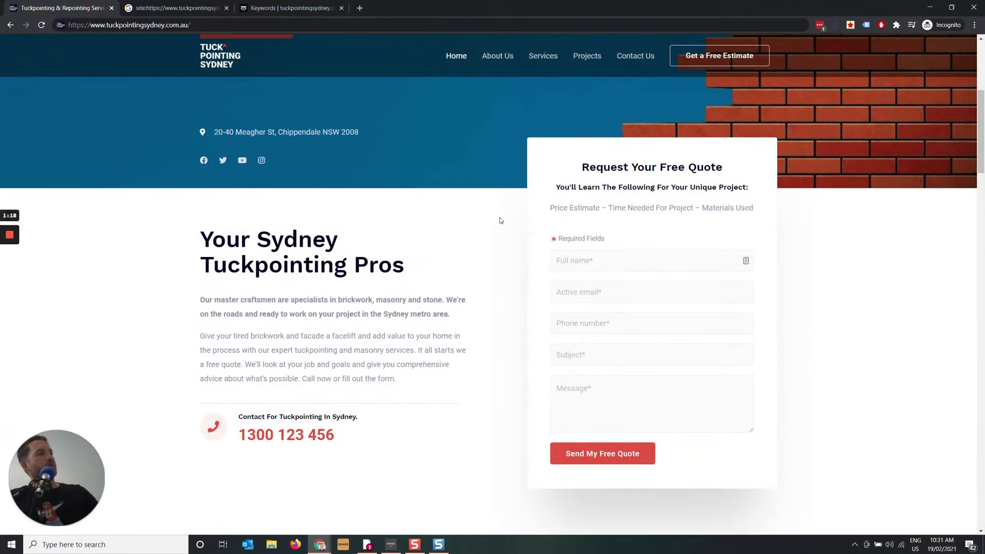
drag(258, 188, 347, 220)
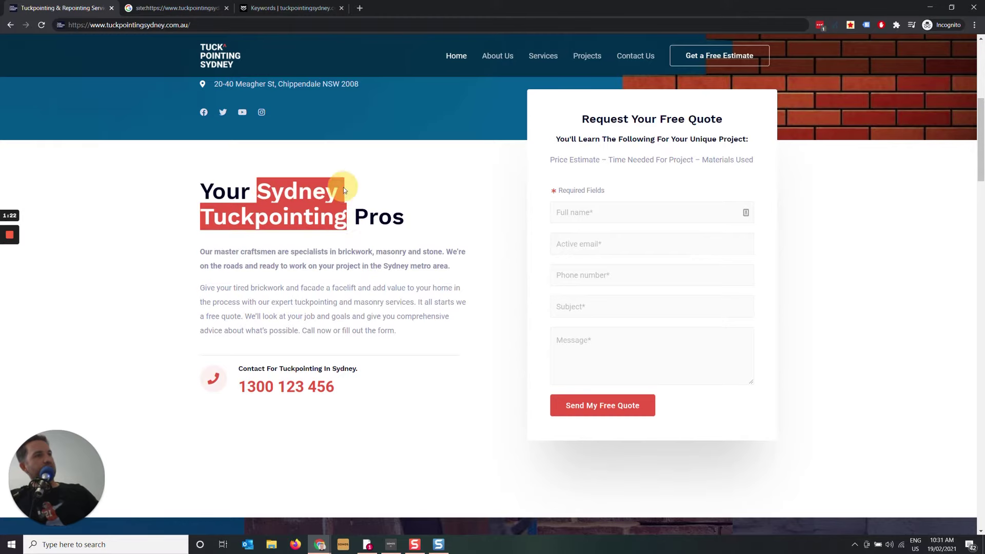
scroll(343, 191, up, 5)
scroll(362, 399, down, 5)
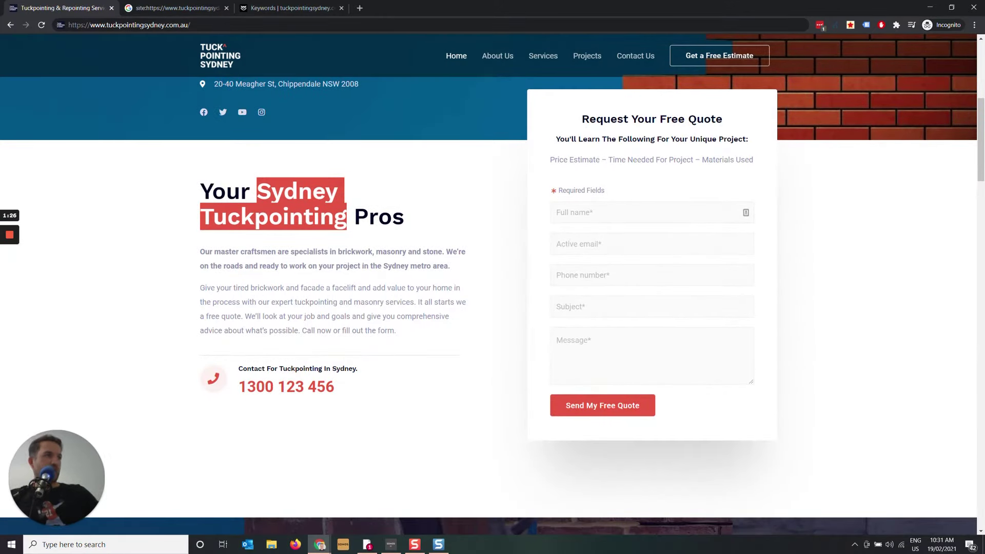
click(227, 255)
drag(300, 287, 226, 264)
click(236, 252)
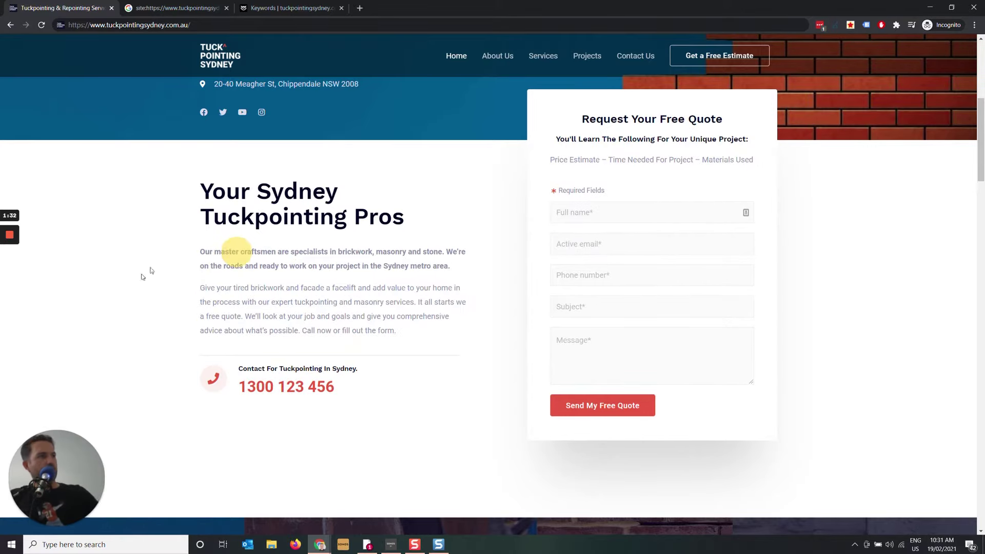
click(302, 315)
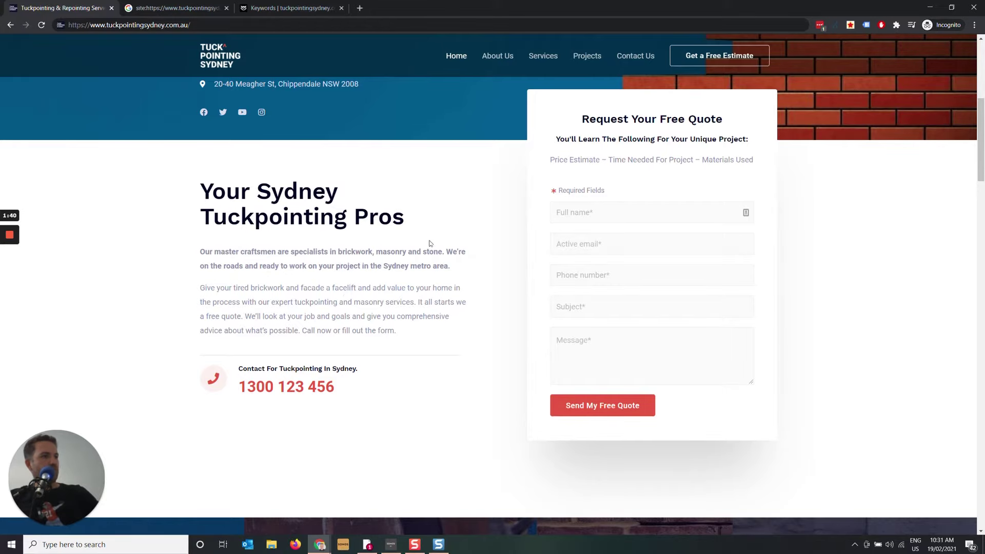
Examine the four service tiles and the "Why Choose Us" cards for their wording and use of keywords
scroll(429, 245, down, 6)
scroll(402, 122, down, 1)
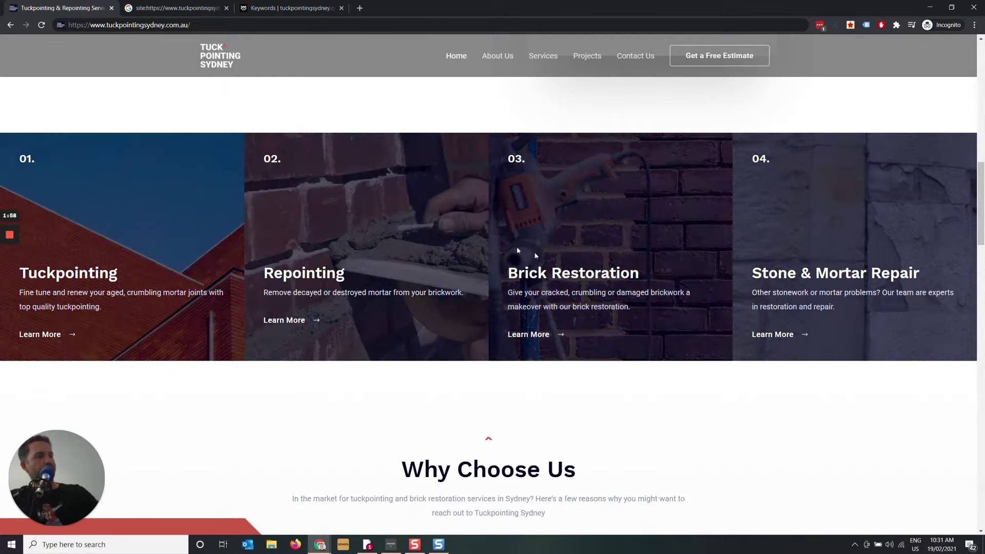
scroll(565, 238, down, 5)
scroll(185, 215, down, 1)
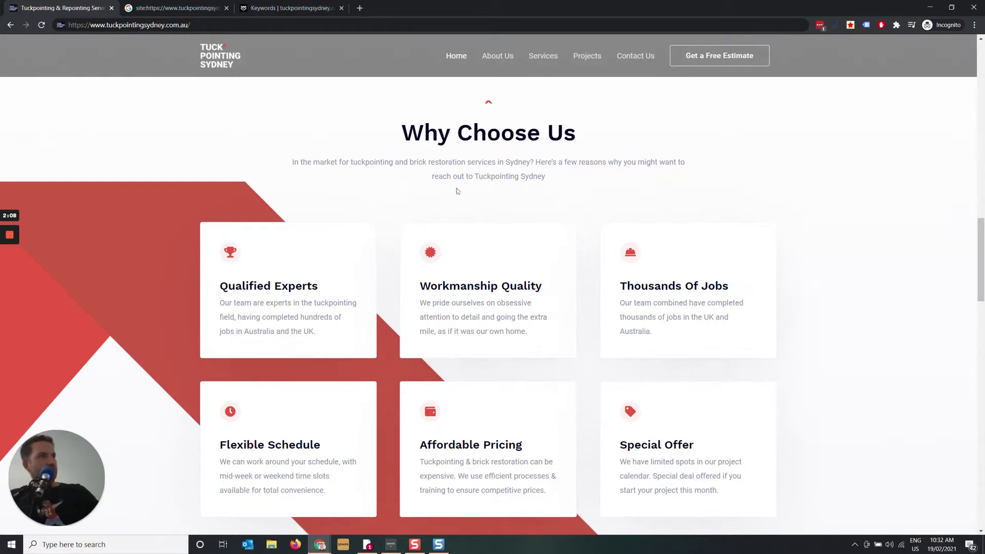
scroll(476, 251, down, 3)
scroll(354, 325, up, 6)
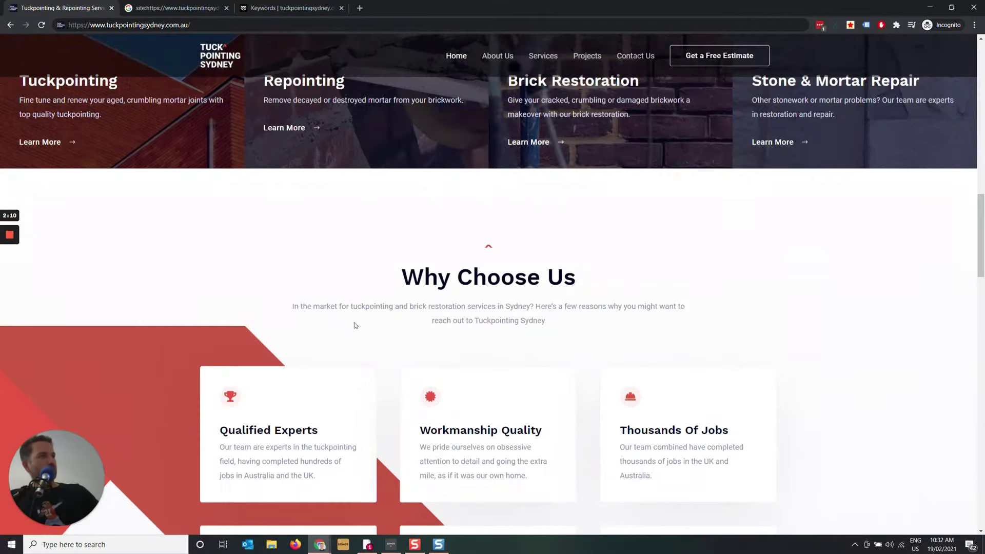
scroll(596, 377, down, 6)
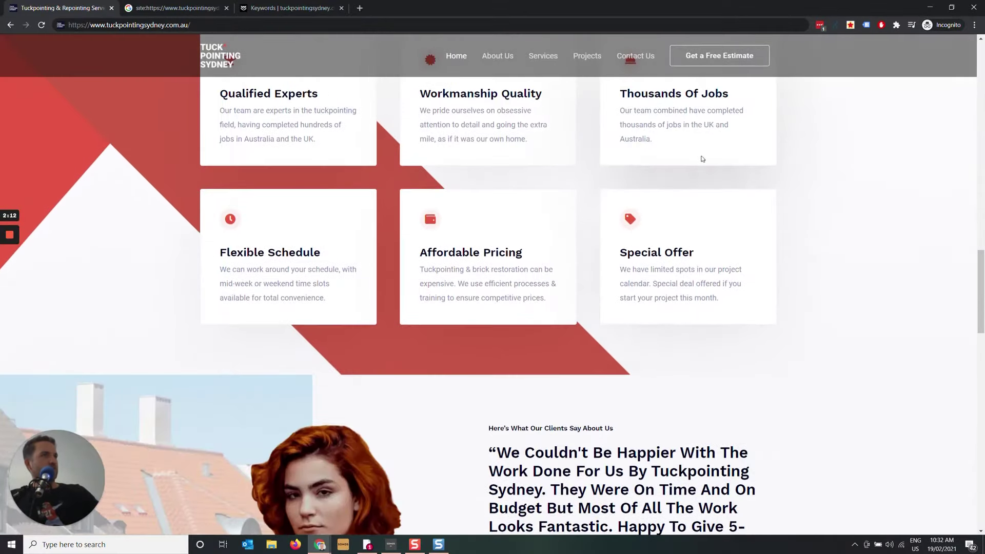
scroll(759, 117, down, 4)
scroll(616, 131, up, 5)
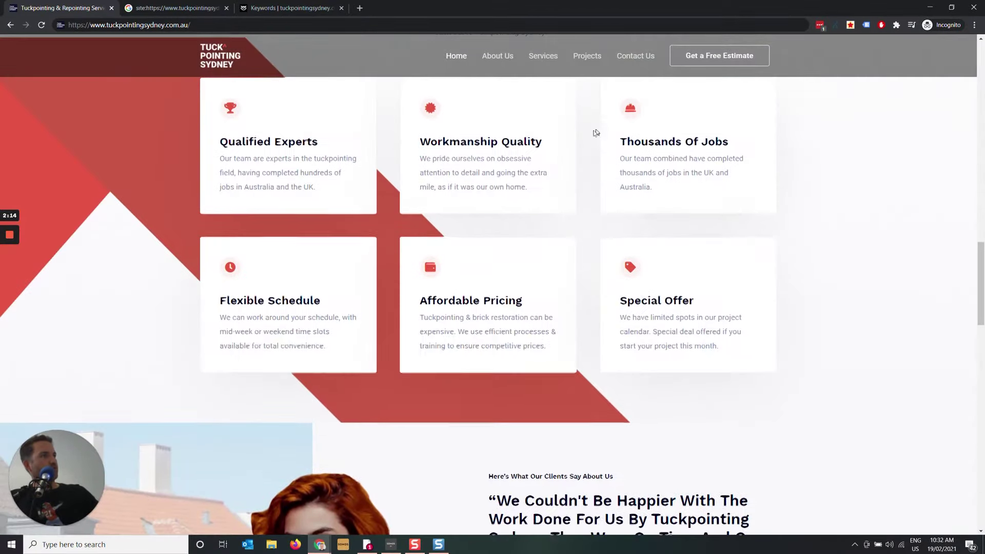
scroll(596, 133, up, 4)
scroll(624, 108, down, 10)
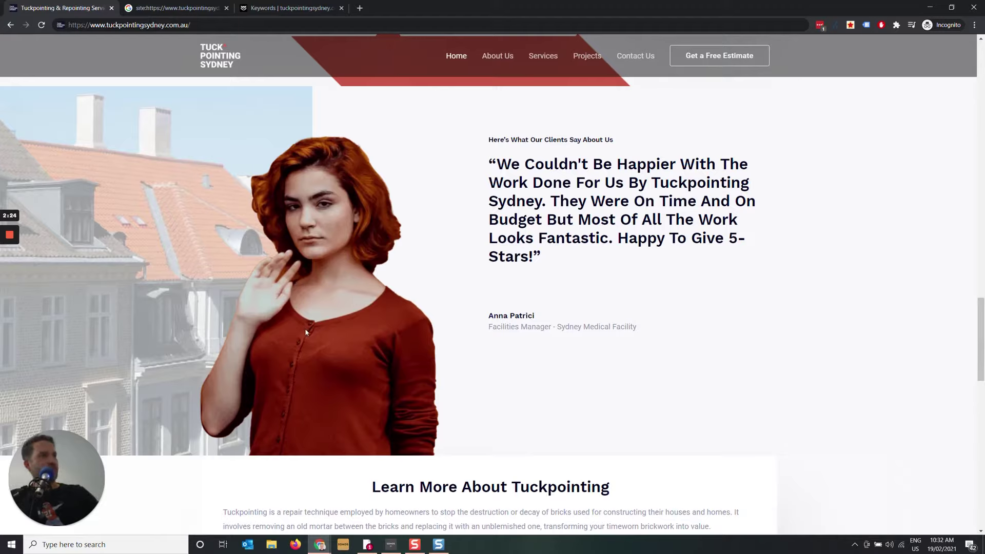
Highlight the client testimonial quote and review it together with the accompanying photo
drag(489, 163, 655, 271)
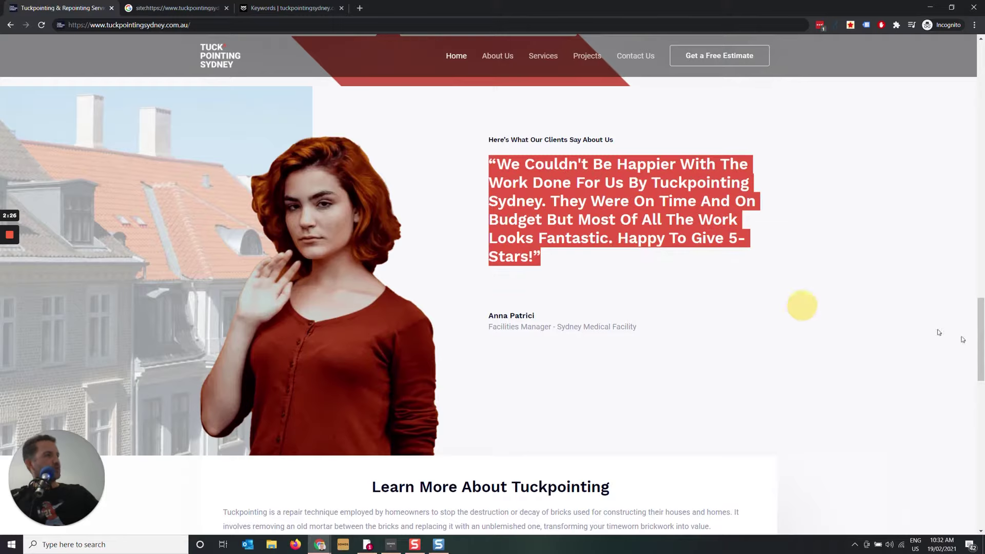
drag(981, 359, 983, 345)
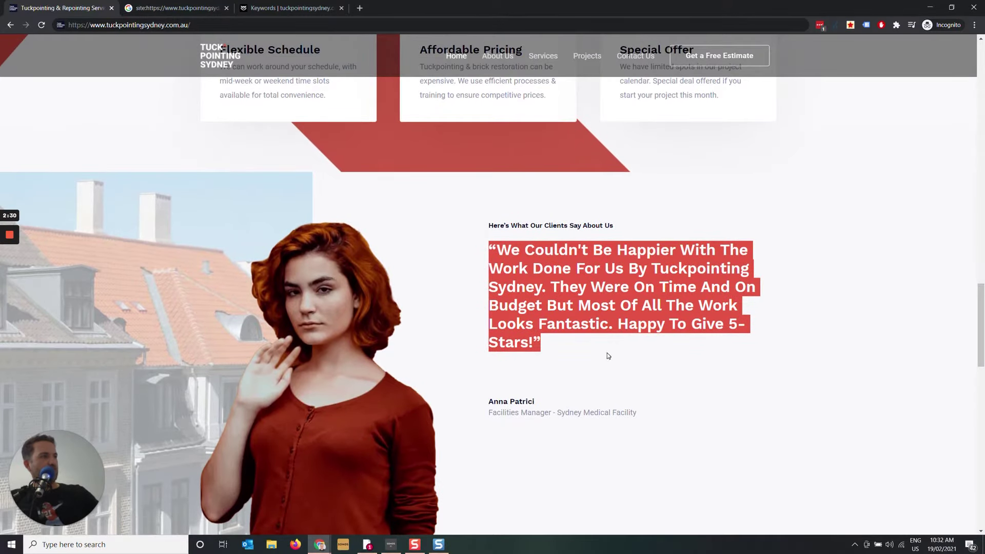
scroll(564, 304, down, 2)
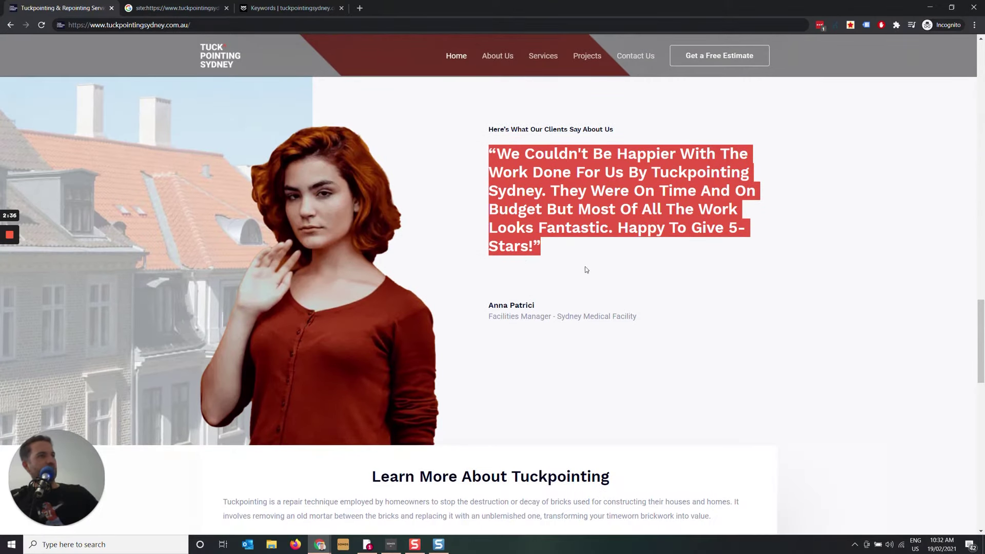
Expand all five FAQ questions under "Learn More About Tuckpointing" and look over their answers
scroll(585, 266, down, 7)
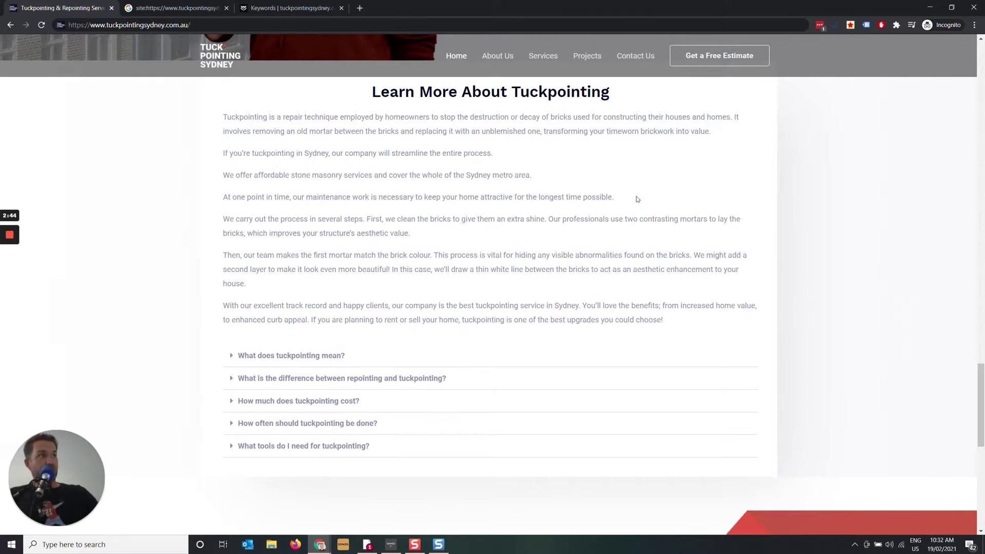
scroll(508, 195, up, 2)
scroll(507, 198, down, 2)
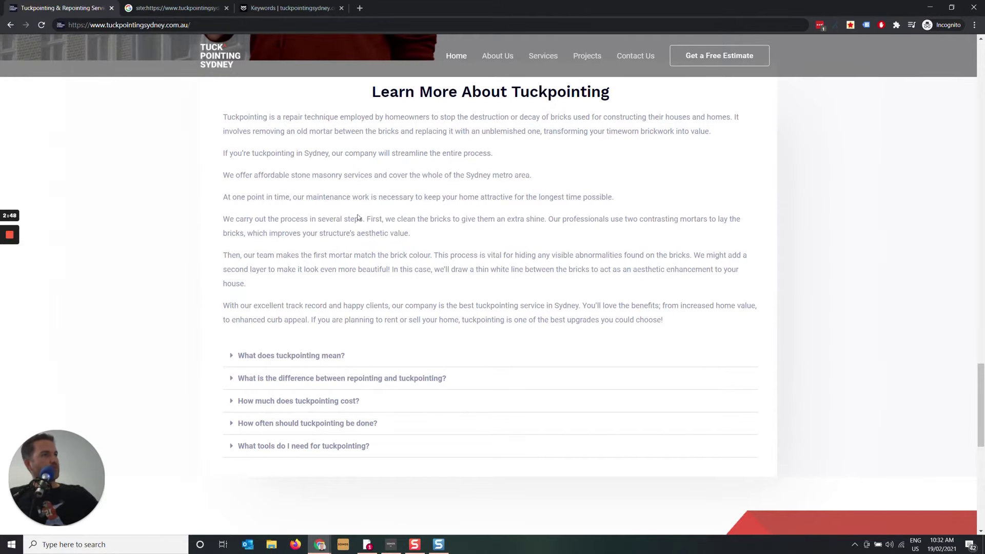
scroll(359, 218, down, 2)
click(247, 259)
click(244, 439)
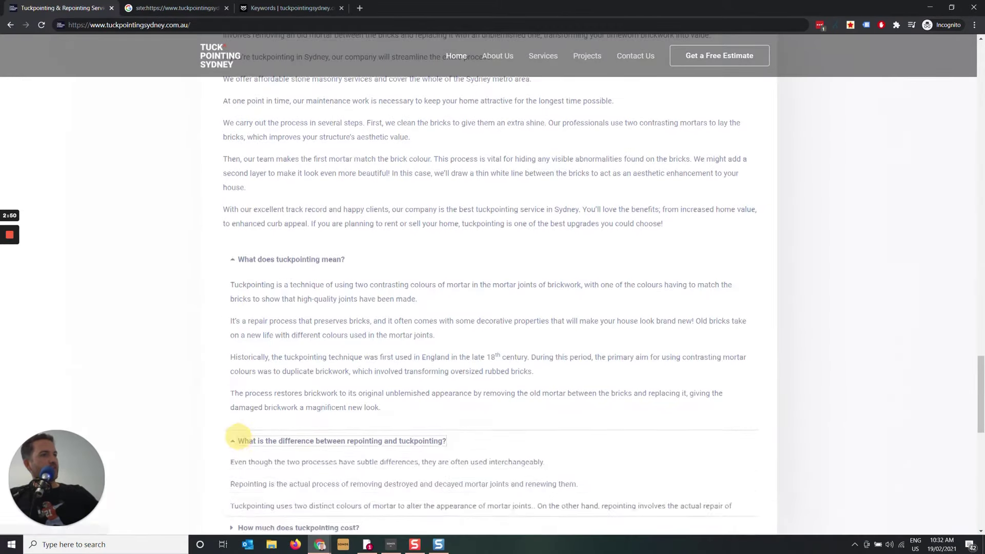
scroll(244, 426, down, 3)
click(245, 420)
scroll(244, 415, down, 3)
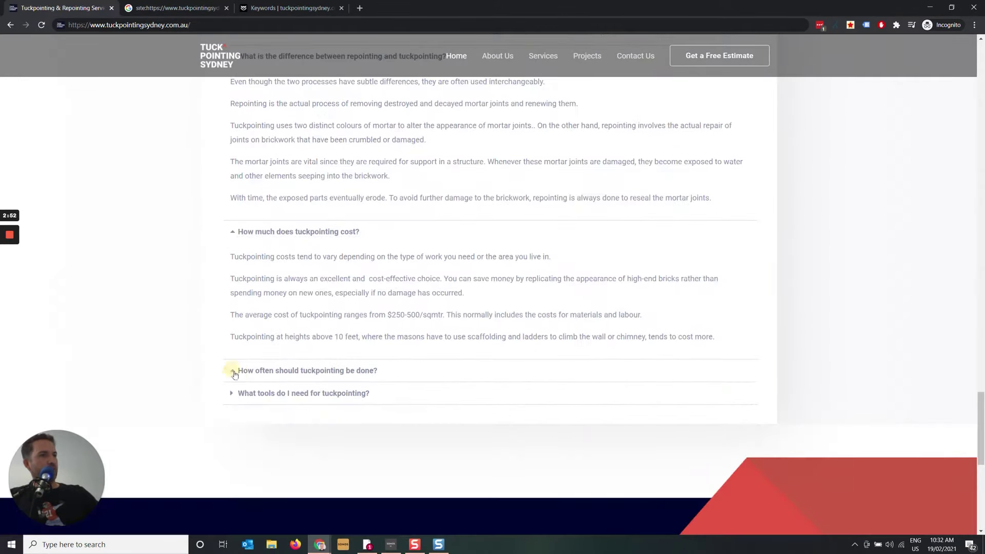
click(231, 371)
scroll(232, 444, down, 2)
click(233, 443)
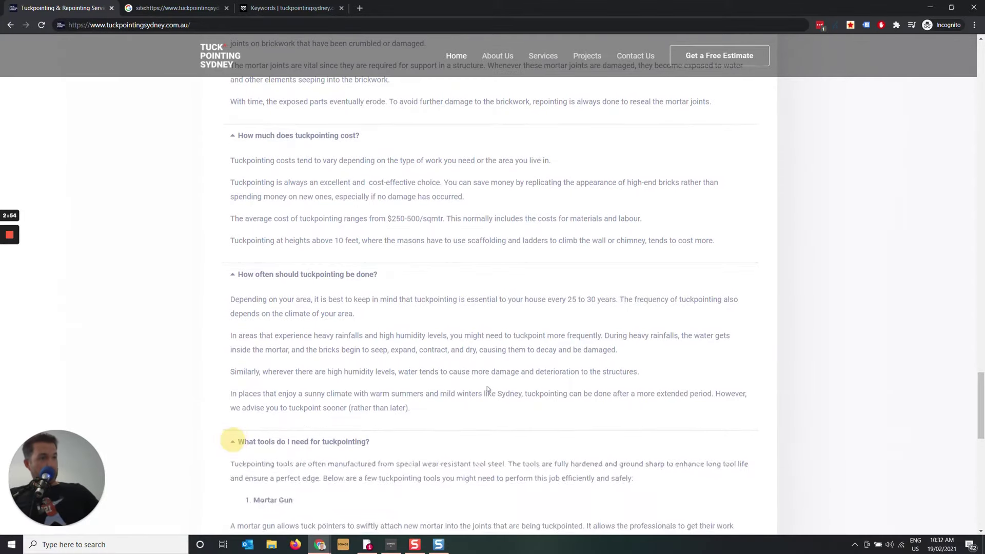
scroll(230, 442, down, 8)
scroll(347, 312, up, 20)
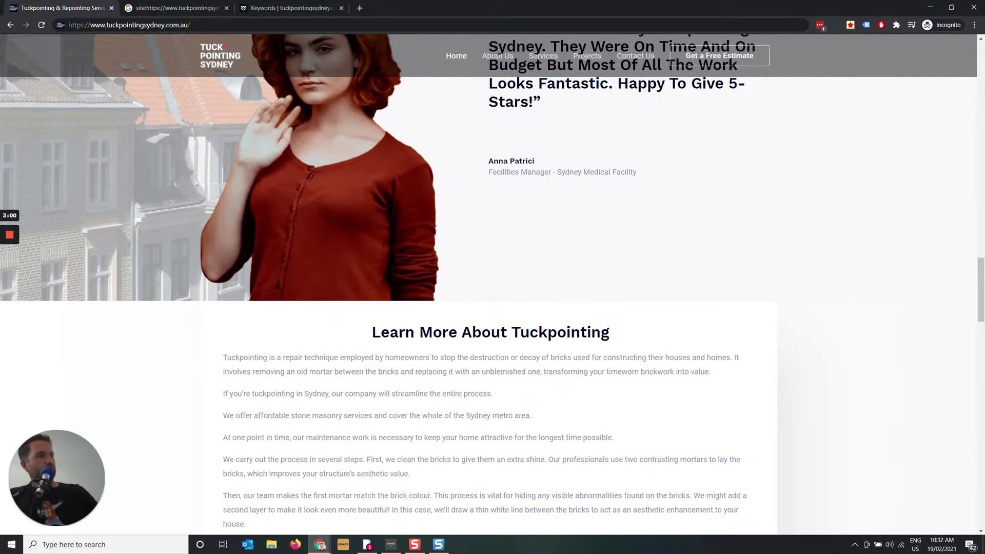
Collapse all five expanded FAQ answers in the "Learn More About Tuckpointing" section
scroll(567, 331, down, 3)
scroll(568, 331, down, 3)
scroll(567, 330, up, 3)
scroll(487, 364, down, 2)
click(233, 355)
click(232, 380)
click(231, 379)
click(234, 401)
click(234, 401)
click(235, 423)
click(235, 423)
click(234, 446)
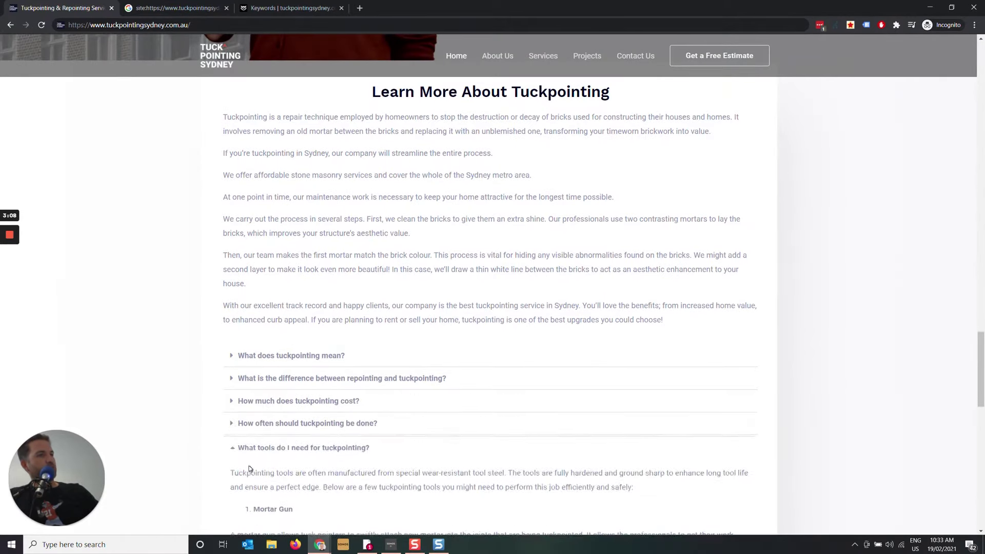
click(234, 446)
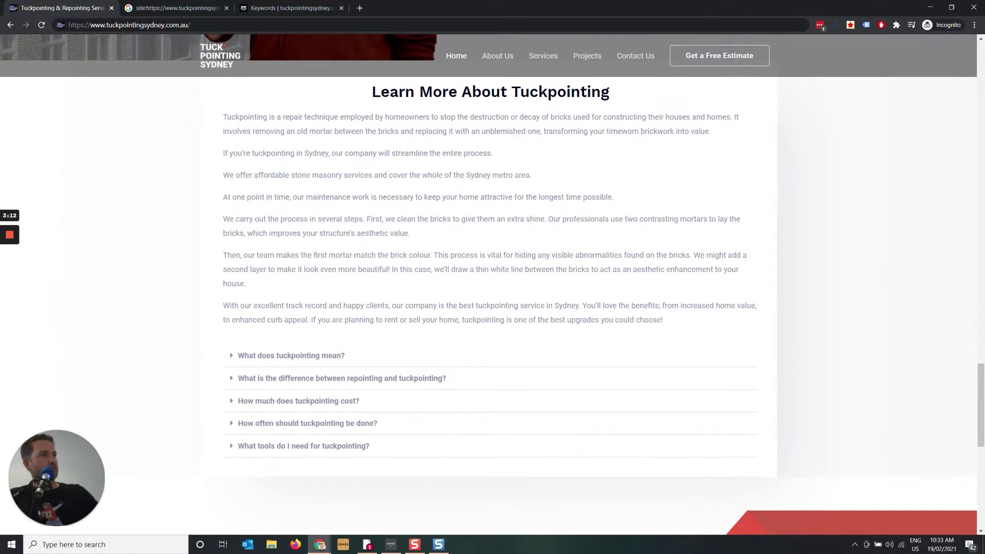
Expand the FAQ answer to "What does tuckpointing mean?" and collapse it again
scroll(226, 318, down, 1)
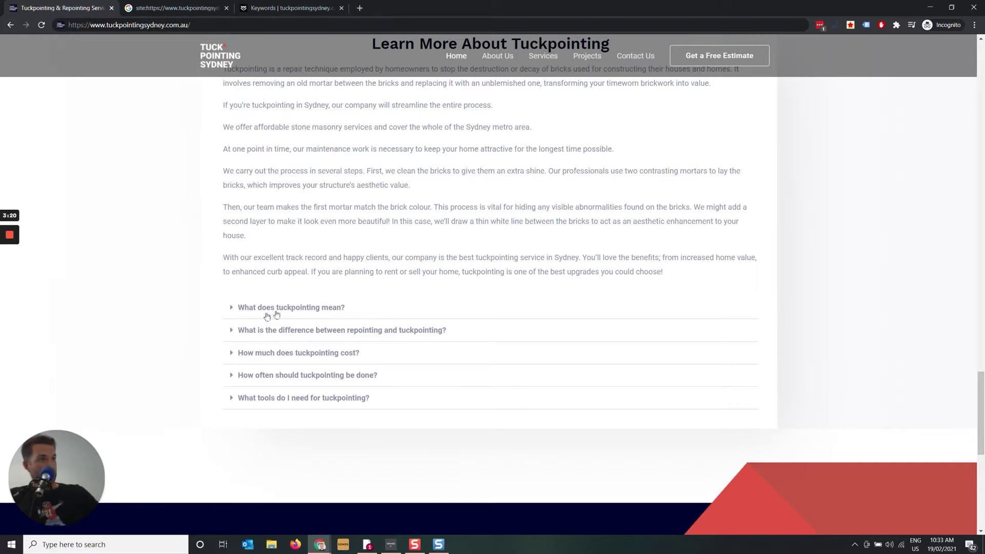
click(231, 309)
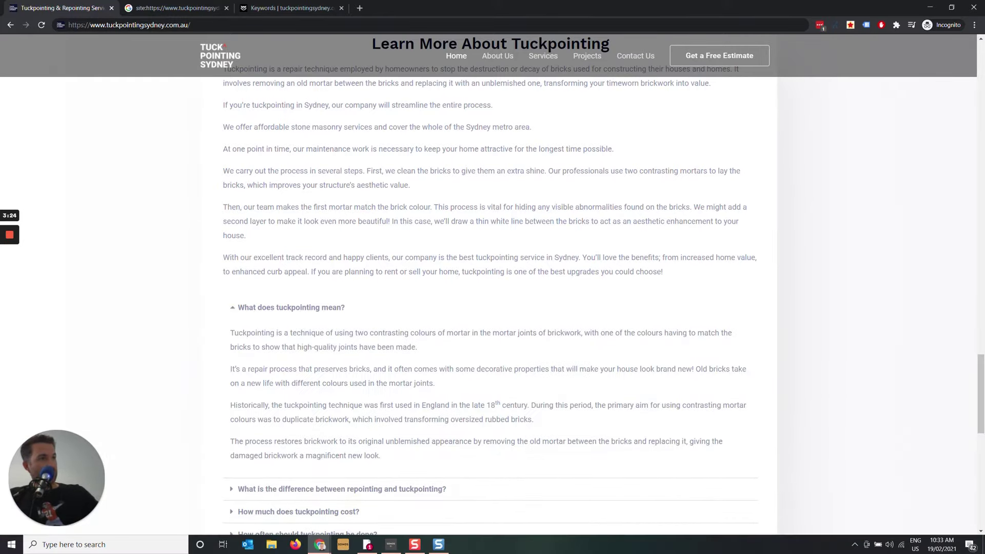
click(232, 309)
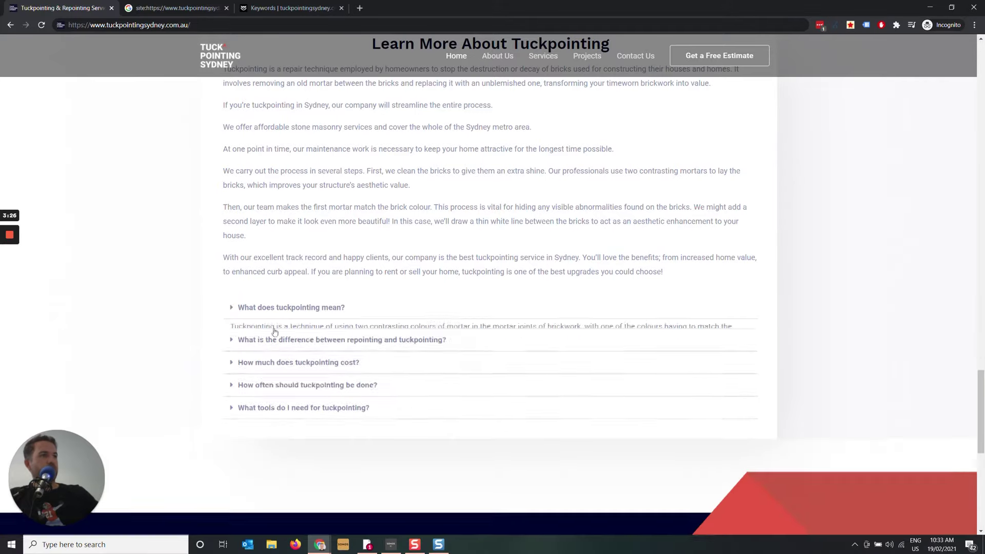
Review the "Learn More About Tuckpointing" copy and the collapsed FAQ list beneath it
scroll(282, 327, up, 4)
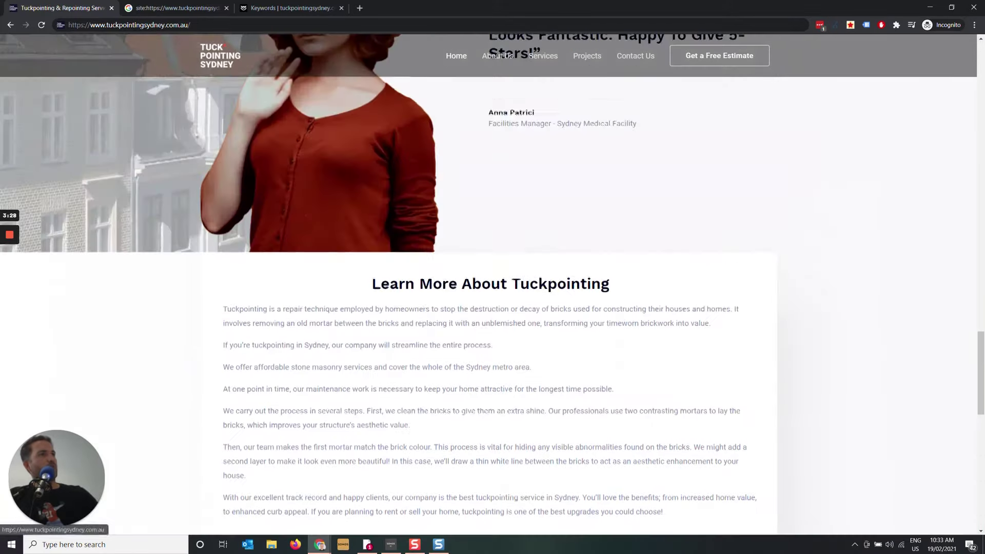
scroll(557, 84, down, 3)
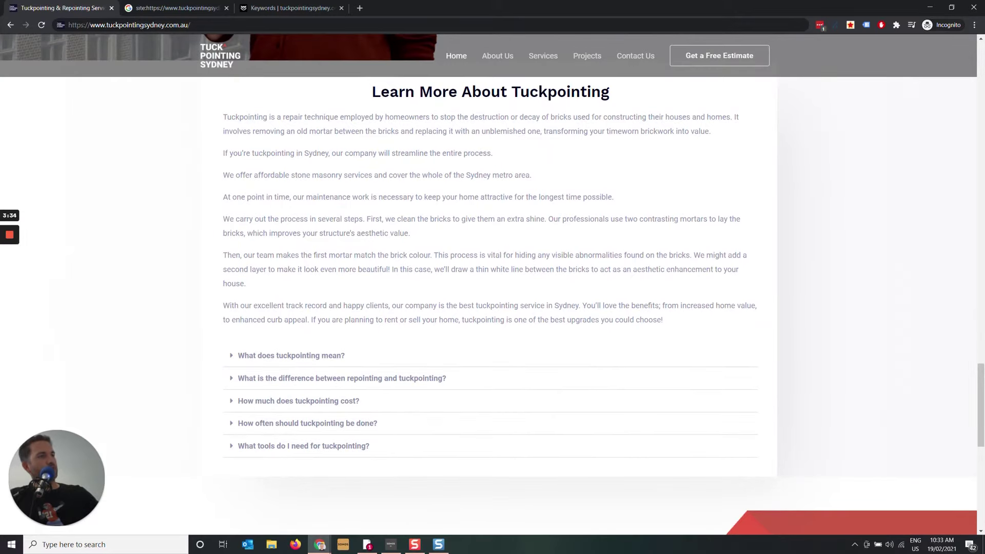
scroll(524, 236, down, 3)
scroll(358, 411, up, 3)
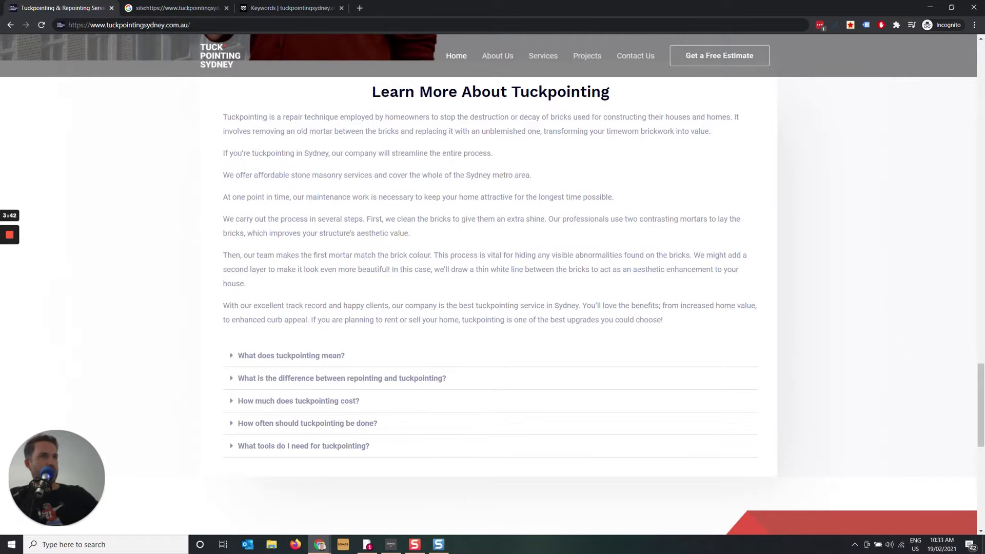
Look over the homepage's closing quote section and footer, and check the Google site: results for tuckpointingsydney.com.au
scroll(470, 222, down, 8)
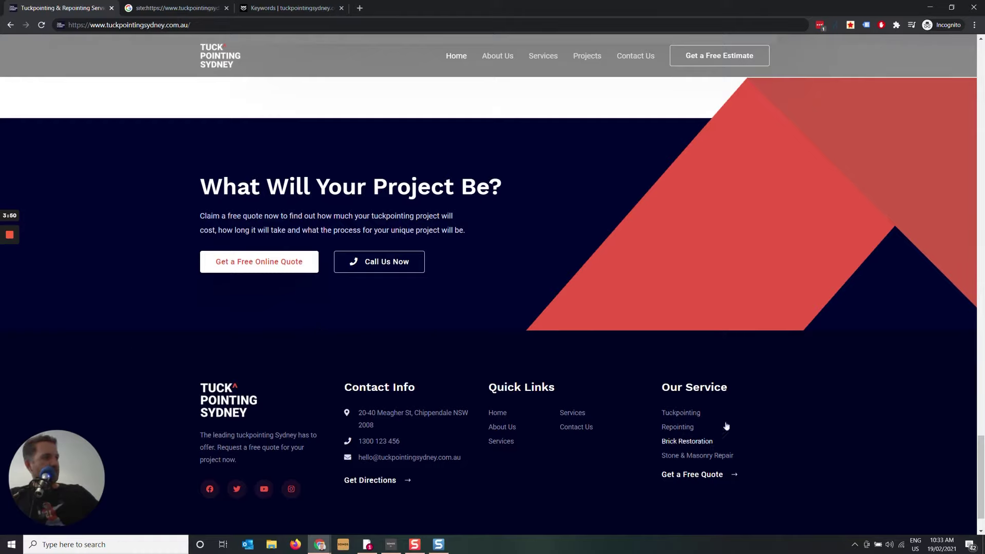
drag(980, 477, 979, 82)
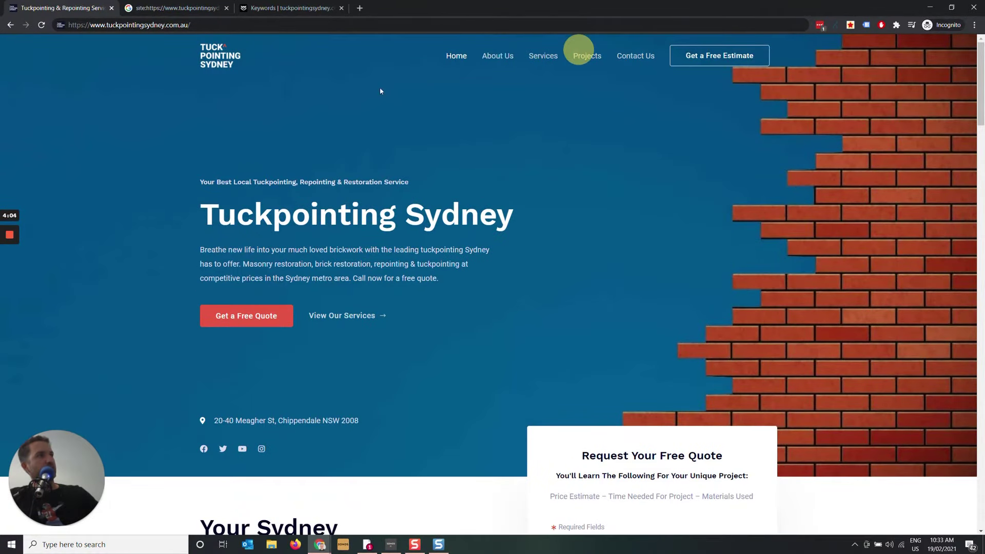
click(198, 8)
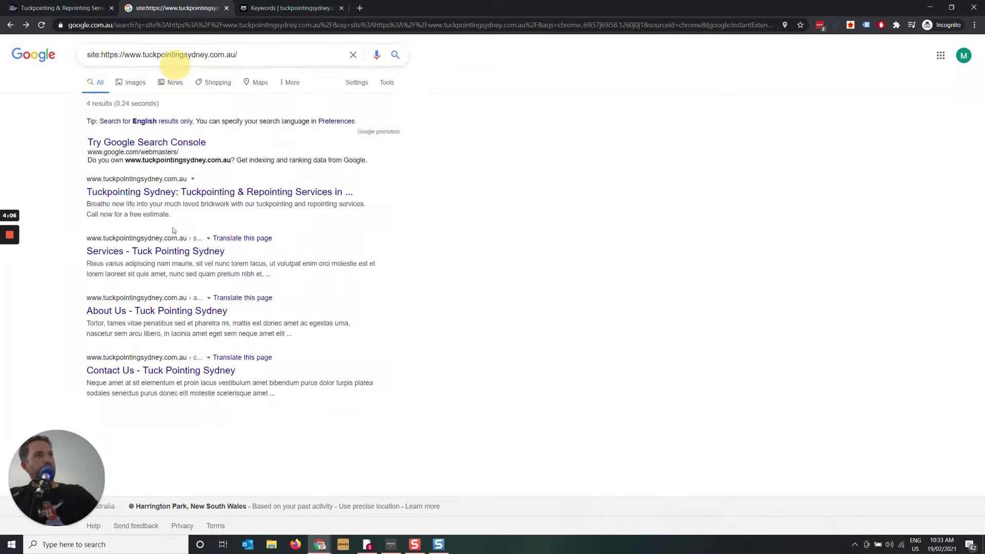
click(61, 8)
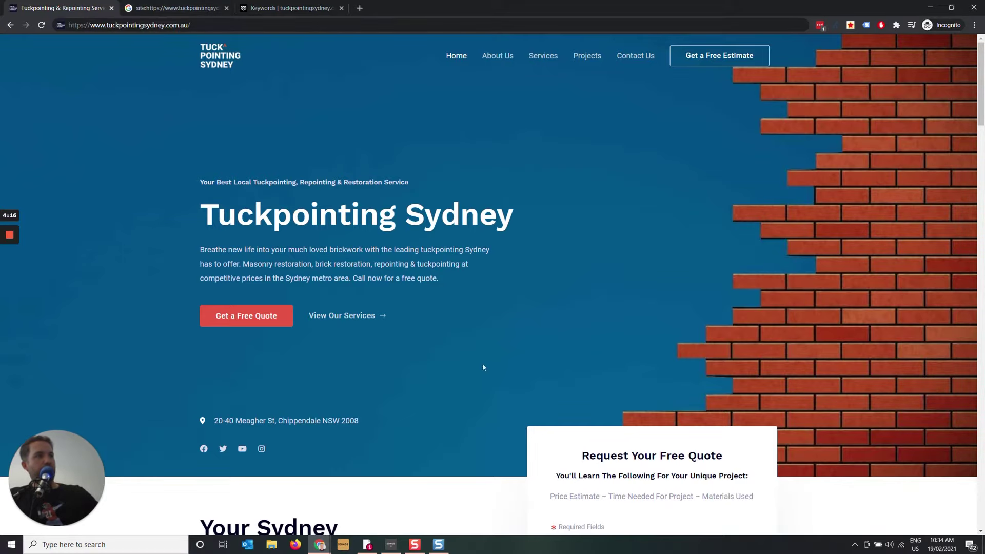
Open Google's cached copy of the Tuckpointing Sydney homepage from the site: search results
click(176, 9)
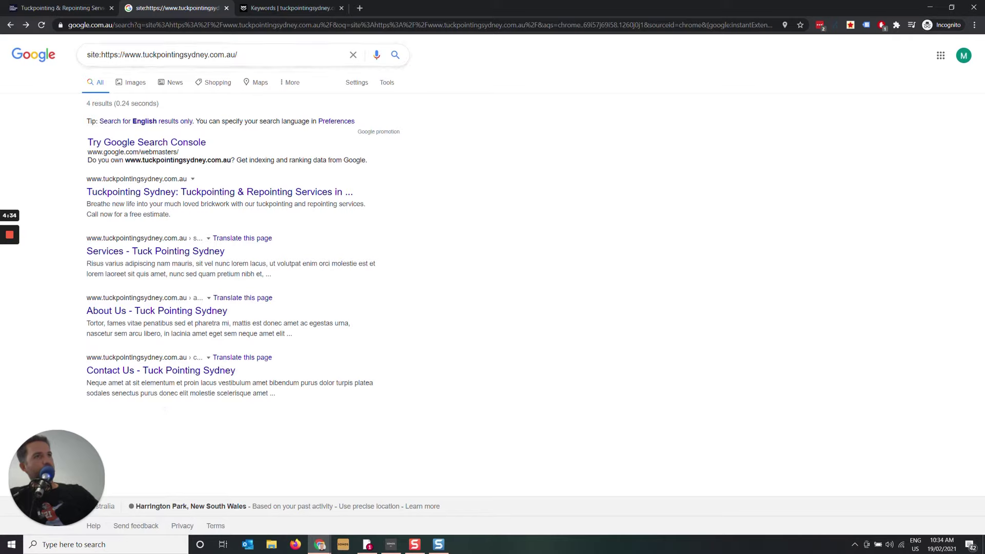
click(193, 178)
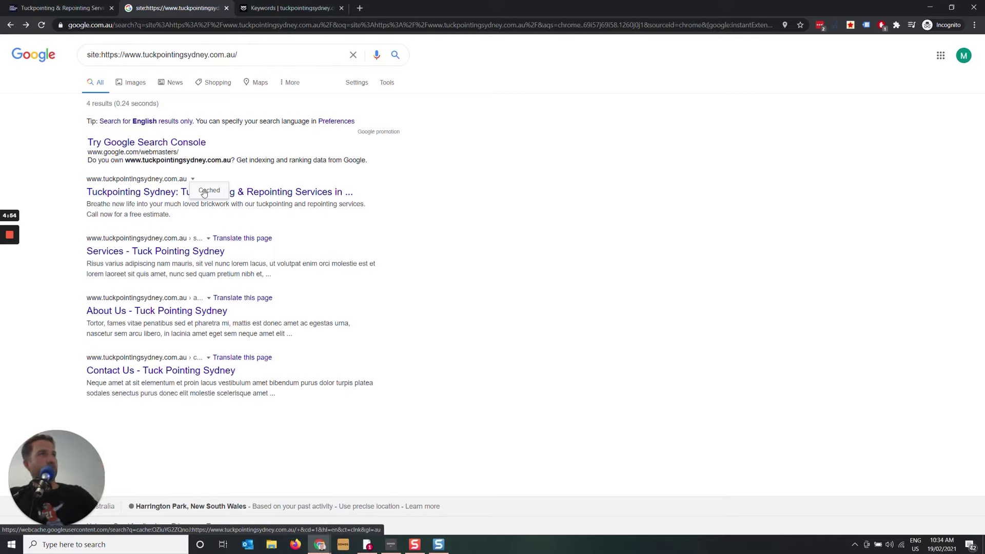
click(211, 194)
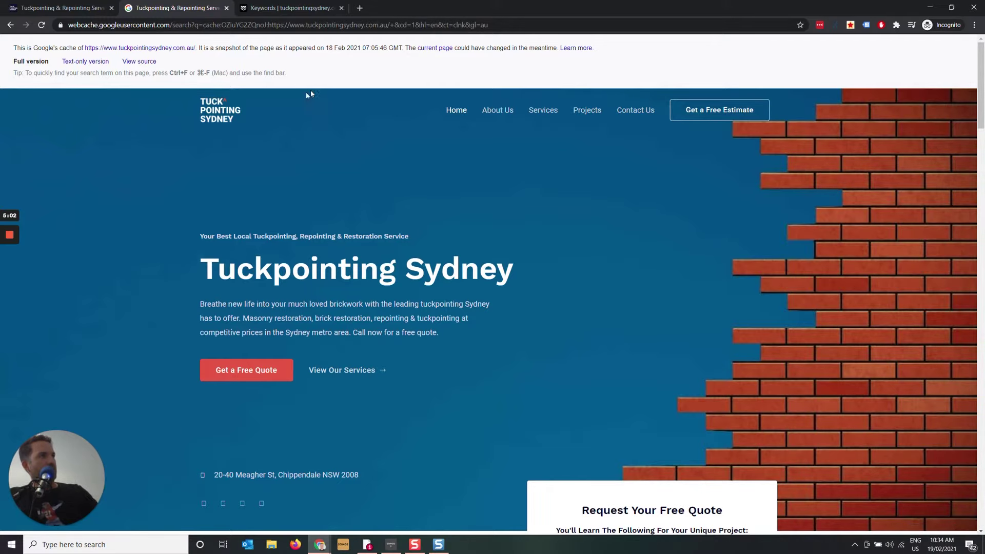
Review the cached homepage's service blurbs, Why Choose Us section and testimonials for leftover placeholder text
drag(981, 87, 981, 399)
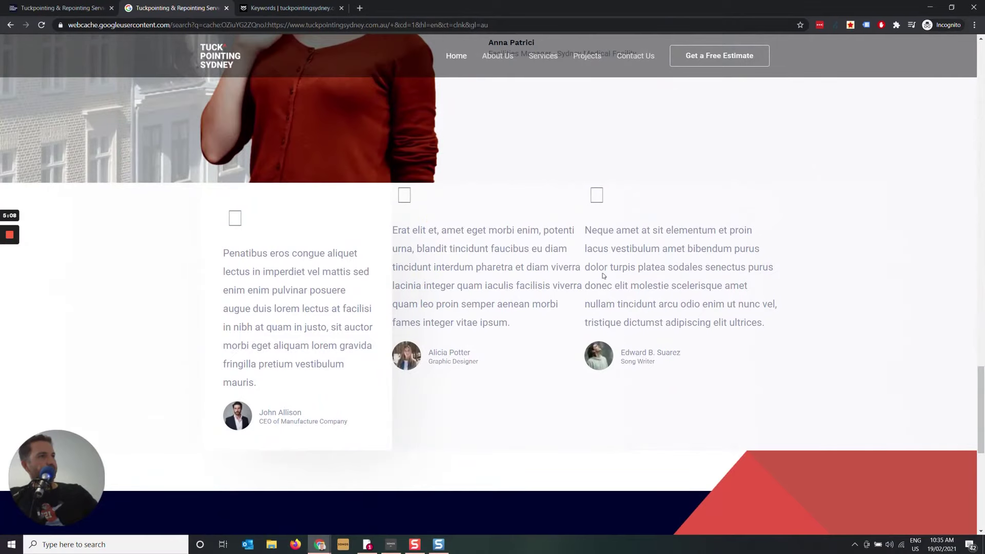
scroll(625, 204, up, 5)
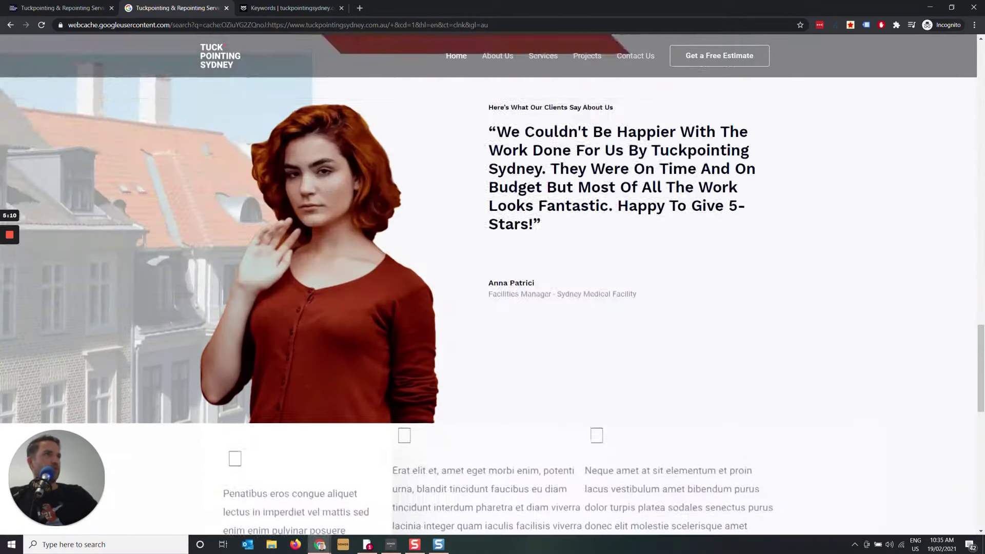
scroll(614, 252, down, 6)
scroll(525, 277, up, 15)
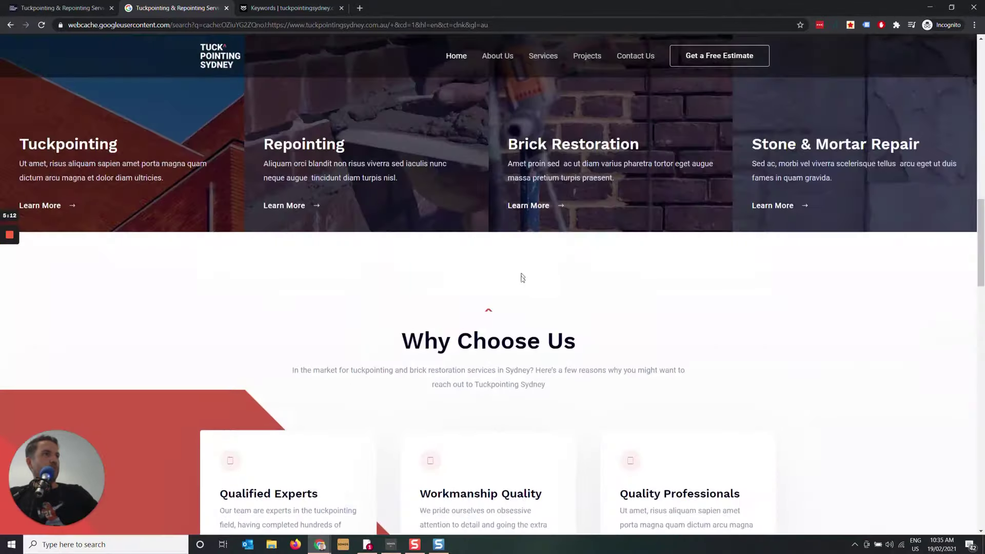
scroll(528, 277, down, 5)
scroll(678, 314, down, 6)
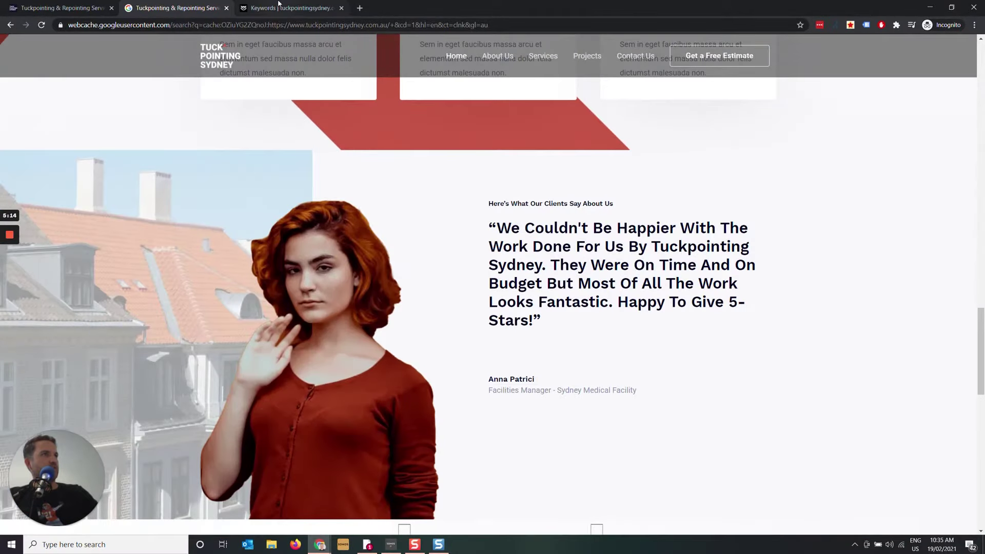
Examine the keyword ranks and daily position history for tuckpointingsydney.com.au in the rank tracker
click(291, 8)
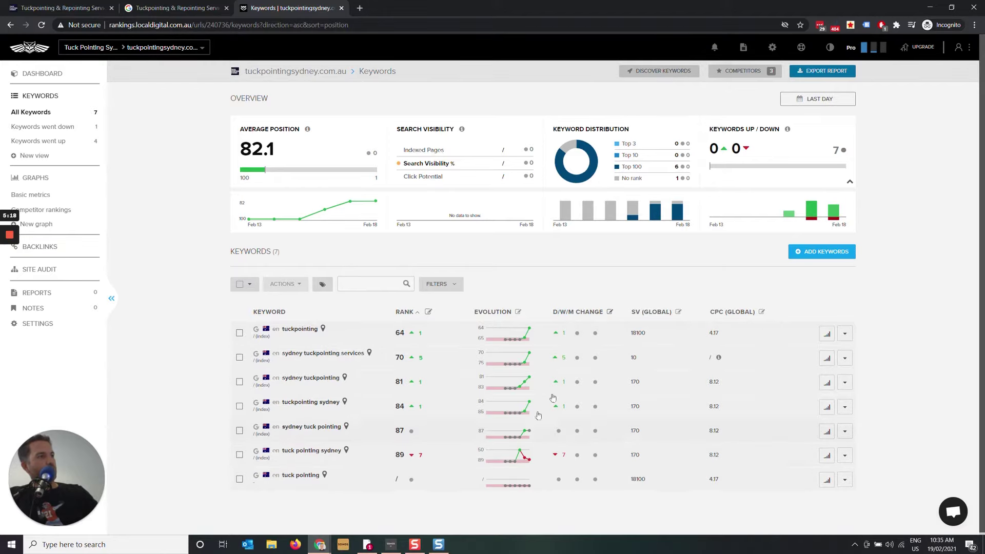
mouse_move(525, 413)
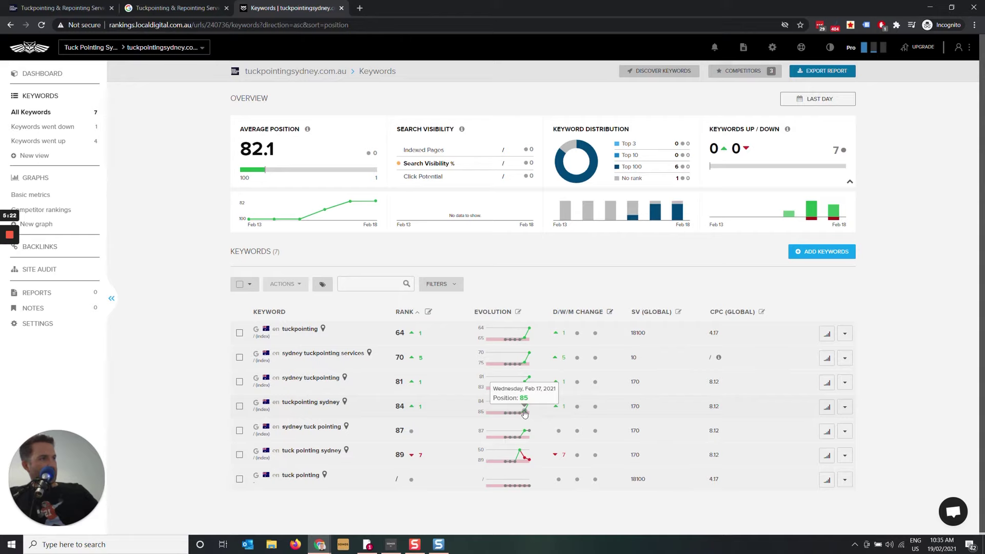
mouse_move(526, 432)
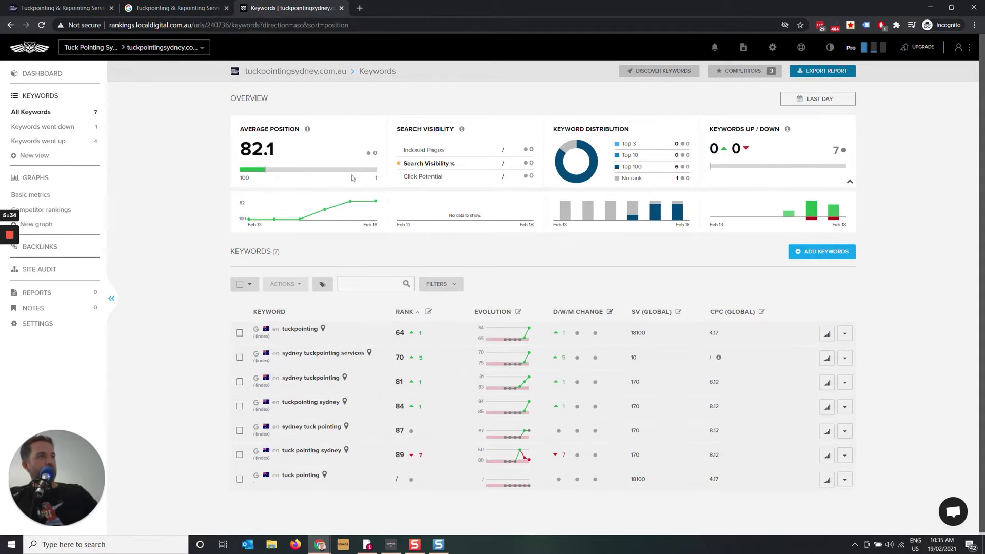
Compare the cached homepage's testimonial area with the live page's "Learn More About Tuckpointing" copy and FAQ list
click(189, 8)
scroll(474, 233, up, 5)
scroll(487, 211, down, 5)
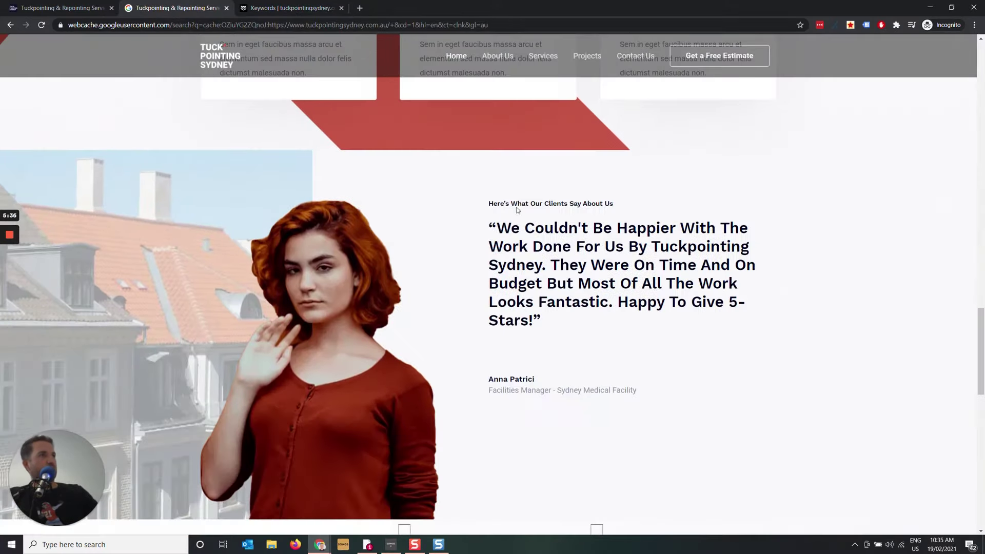
scroll(385, 169, down, 5)
scroll(390, 180, down, 5)
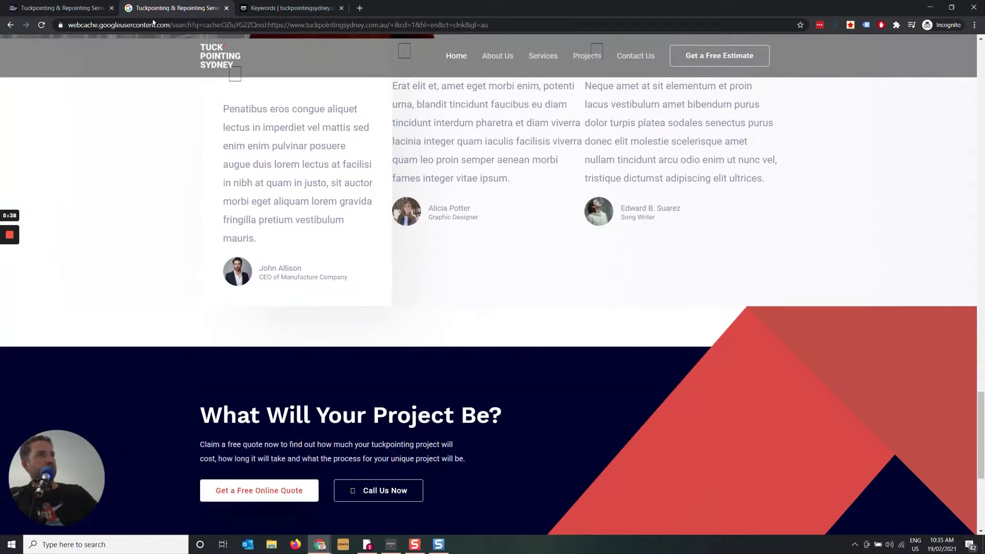
click(59, 8)
scroll(495, 323, down, 15)
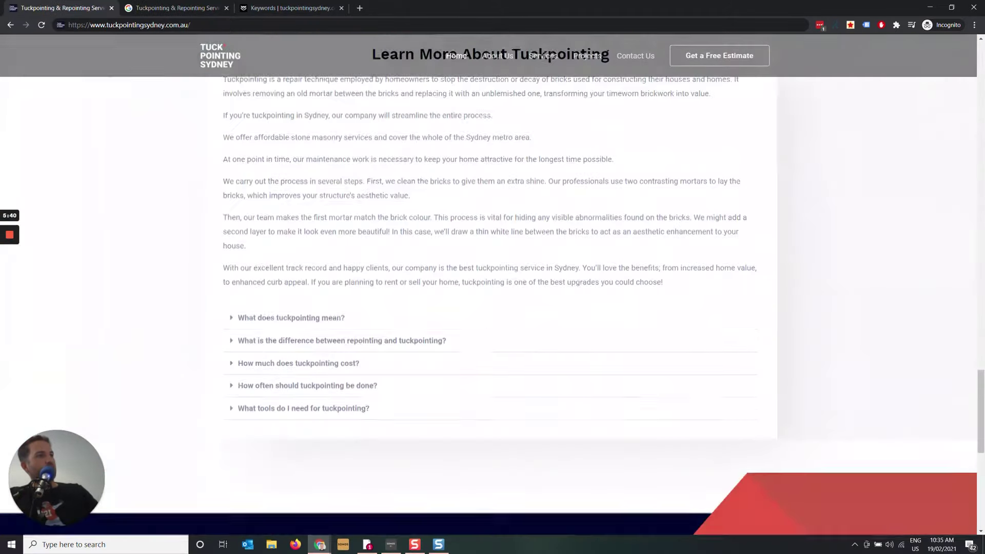
scroll(286, 242, up, 5)
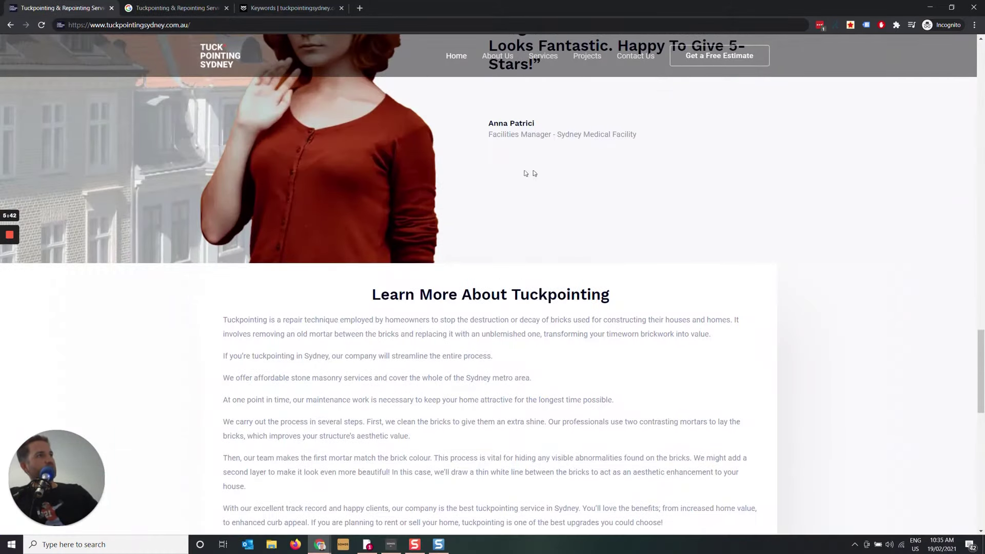
scroll(536, 173, down, 5)
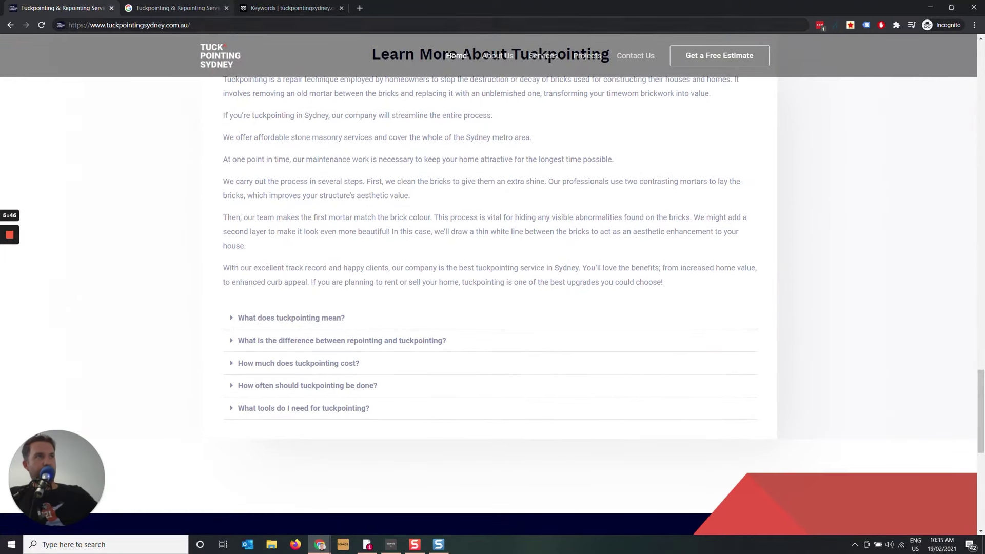
Return from the cached copy to the site: search results and recheck the rank tracker's average position trend
click(171, 3)
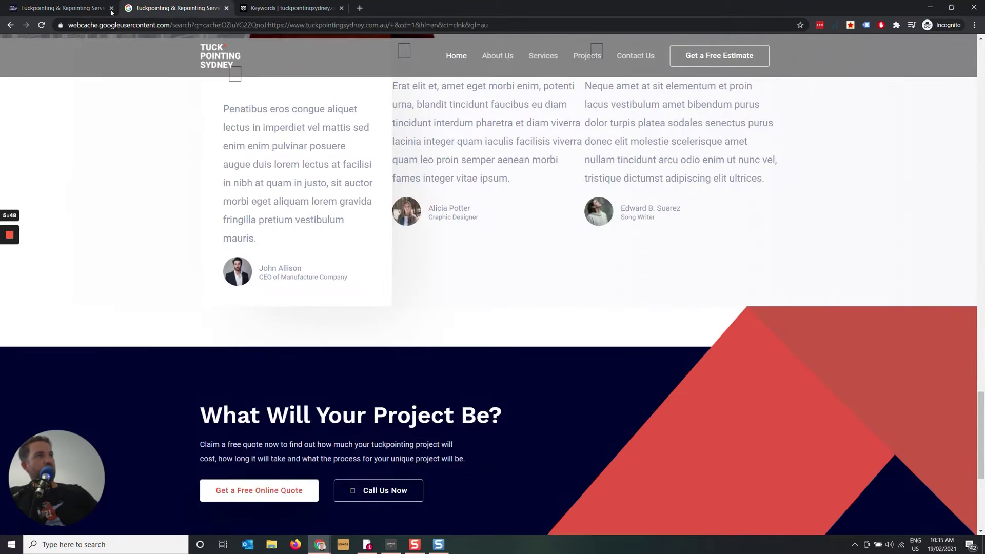
click(10, 26)
click(193, 179)
click(513, 208)
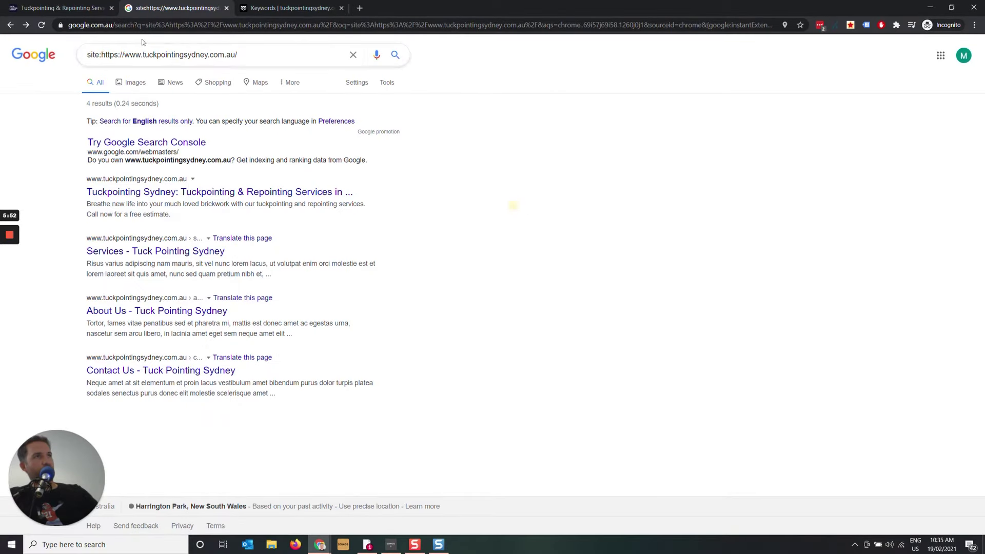
click(294, 8)
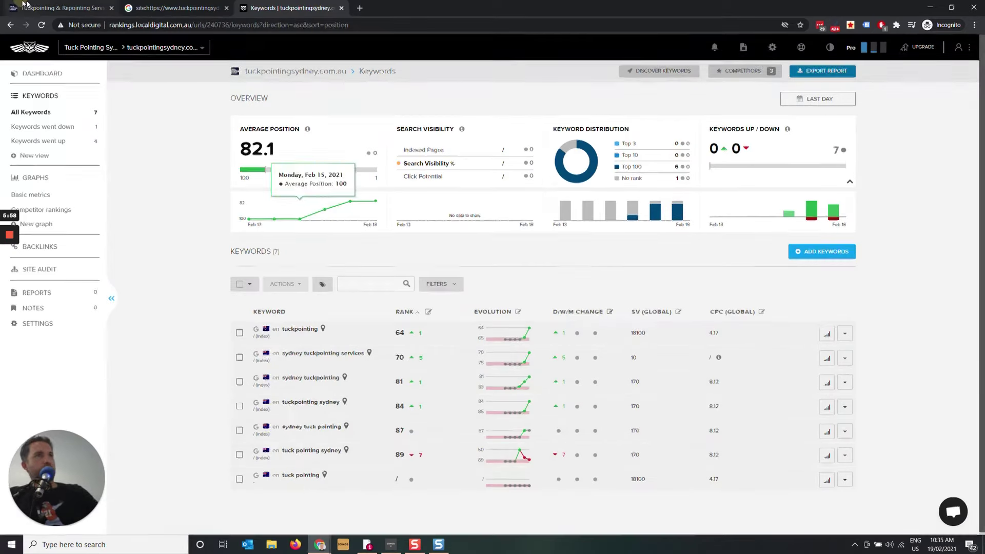
Review the live Tuckpointing Sydney homepage from its opening section down to the footer
key(ctrl+1)
scroll(343, 194, up, 5)
scroll(343, 194, up, 10)
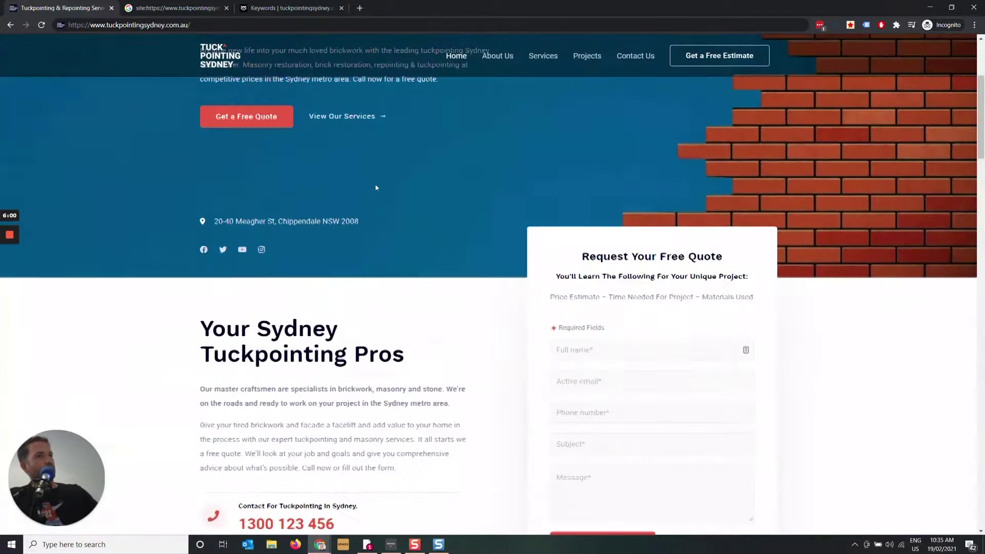
scroll(379, 190, down, 8)
scroll(380, 189, down, 15)
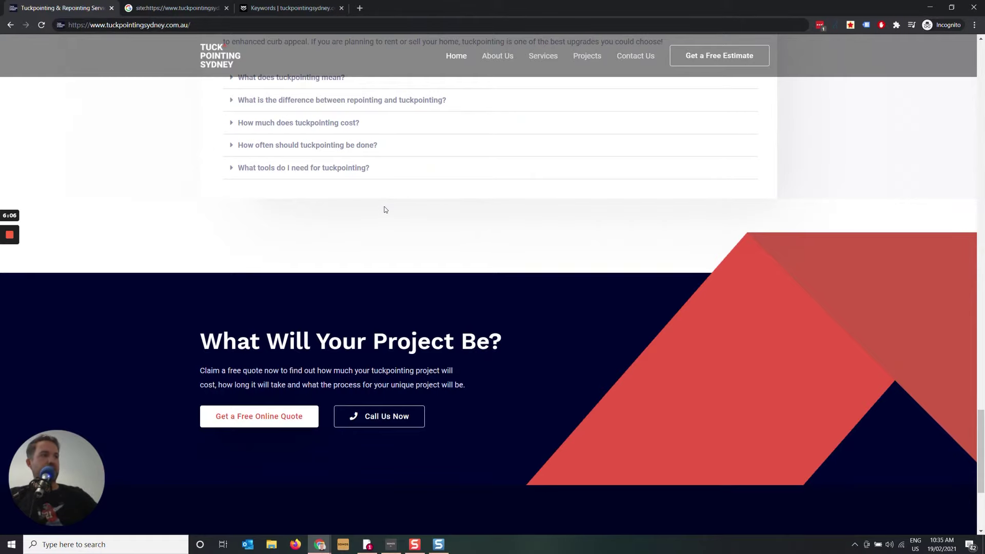
scroll(414, 290, down, 4)
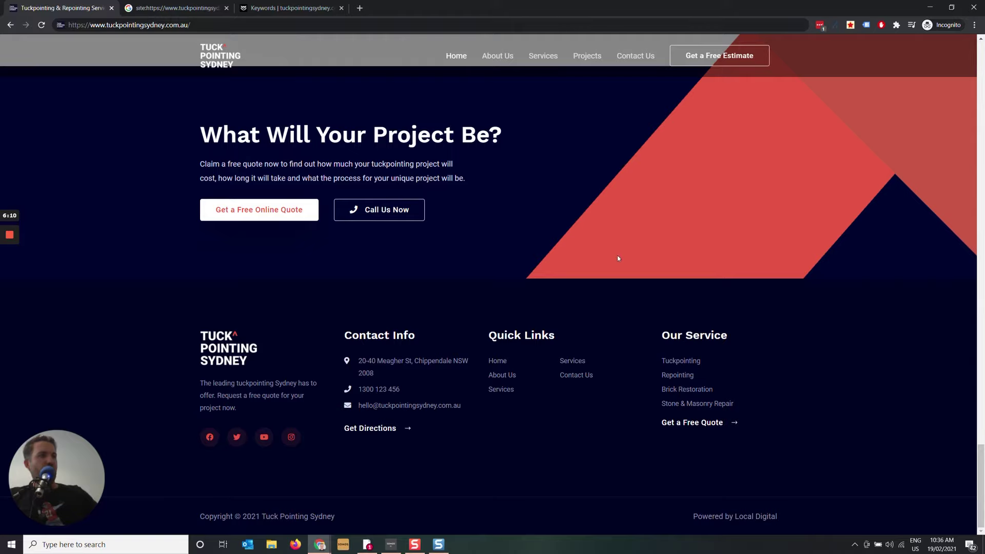
scroll(618, 256, up, 12)
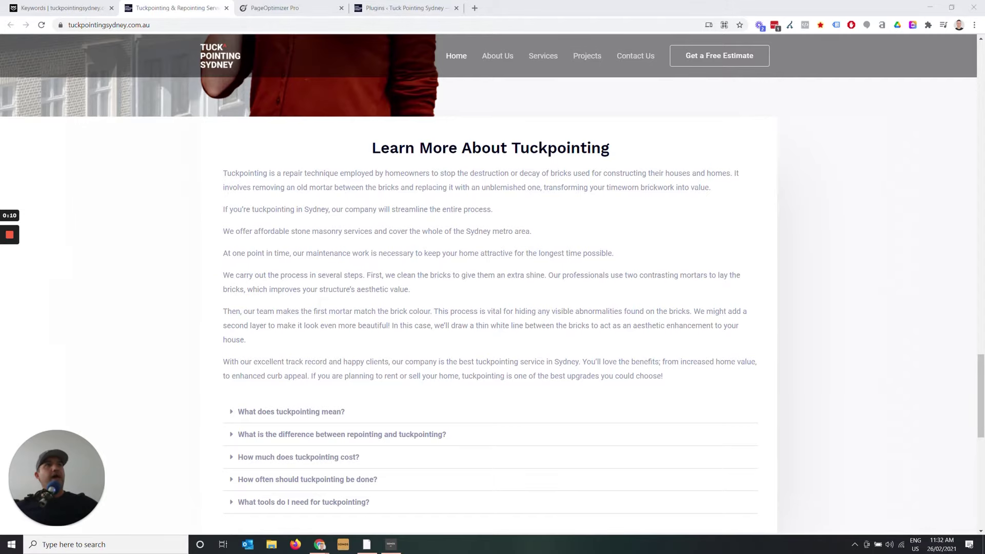
Examine the keyword ranks and evolution graphs in the rank tracker, especially "tuckpointing sydney"
click(75, 4)
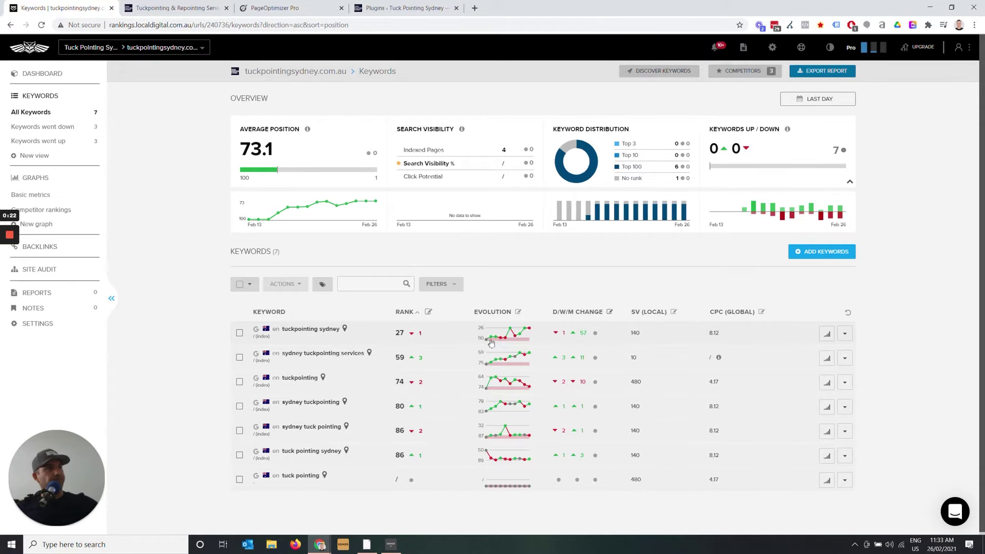
mouse_move(510, 340)
Place the WordPress Plugins page directly after the keyword tracker page and look over the installed plugins
click(188, 5)
drag(411, 6, 201, 5)
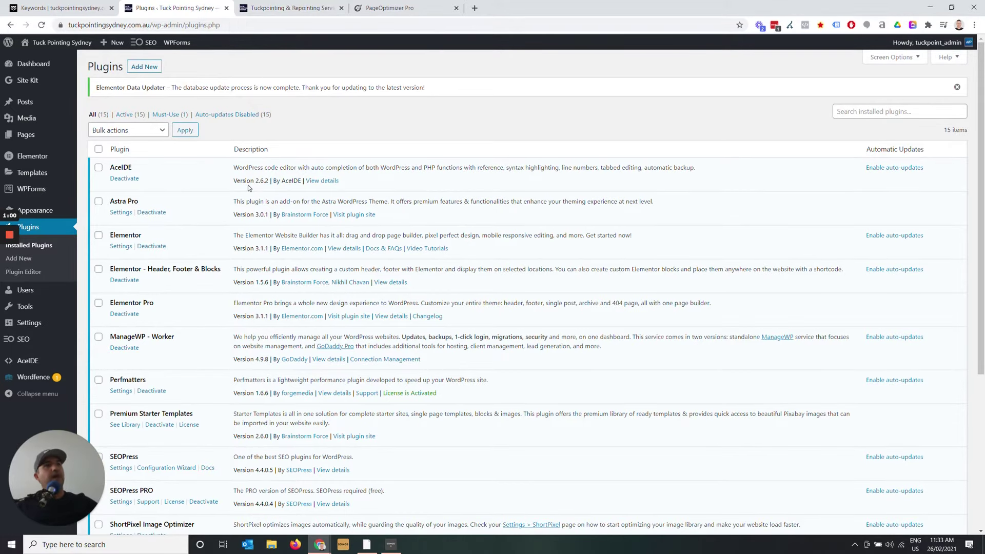
scroll(202, 130, down, 1)
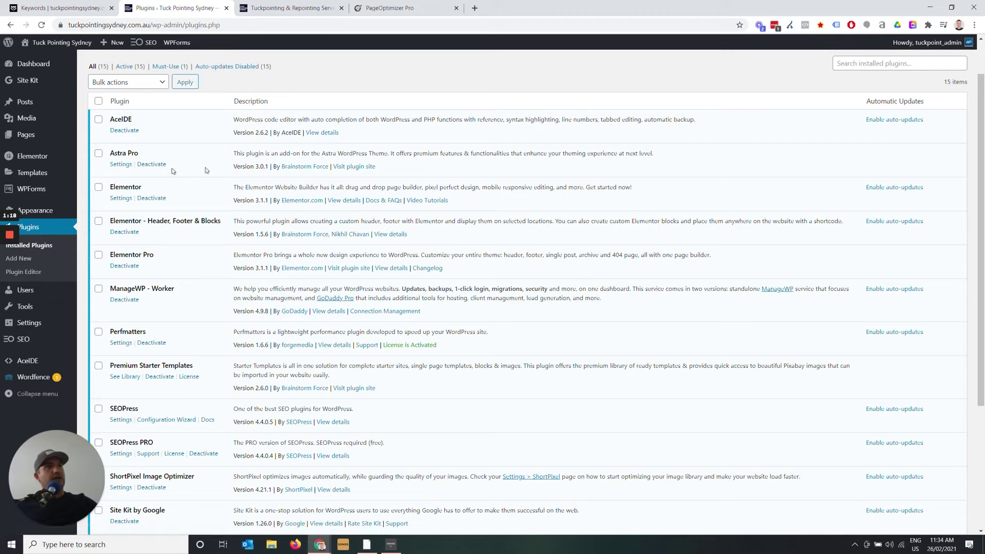
Look over the live Tuckpointing Sydney homepage's quote form, services and lower content sections
click(316, 8)
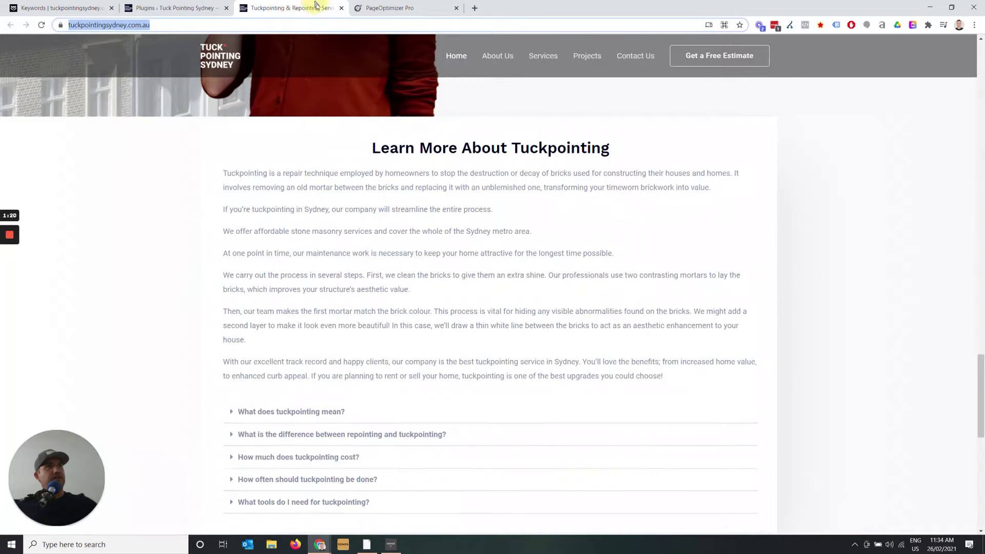
scroll(381, 193, up, 15)
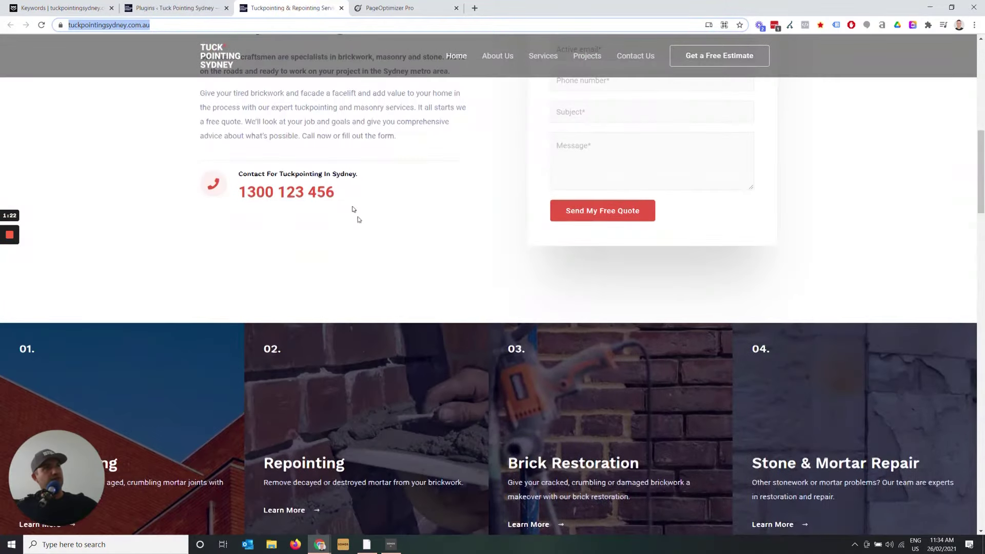
scroll(352, 213, down, 15)
Examine the full list of installed WordPress plugins, from AceIDE down to WPForms Lite
click(165, 7)
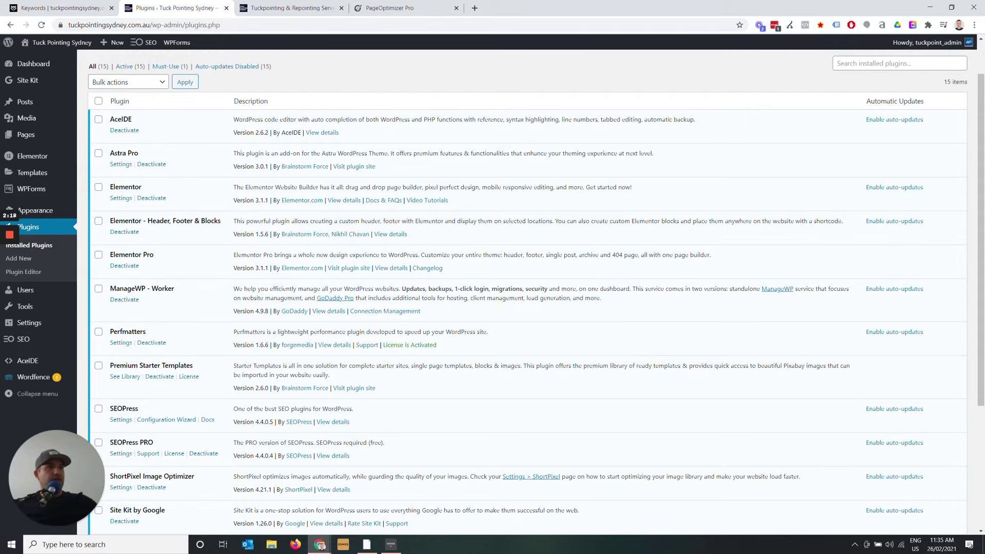
scroll(146, 218, down, 2)
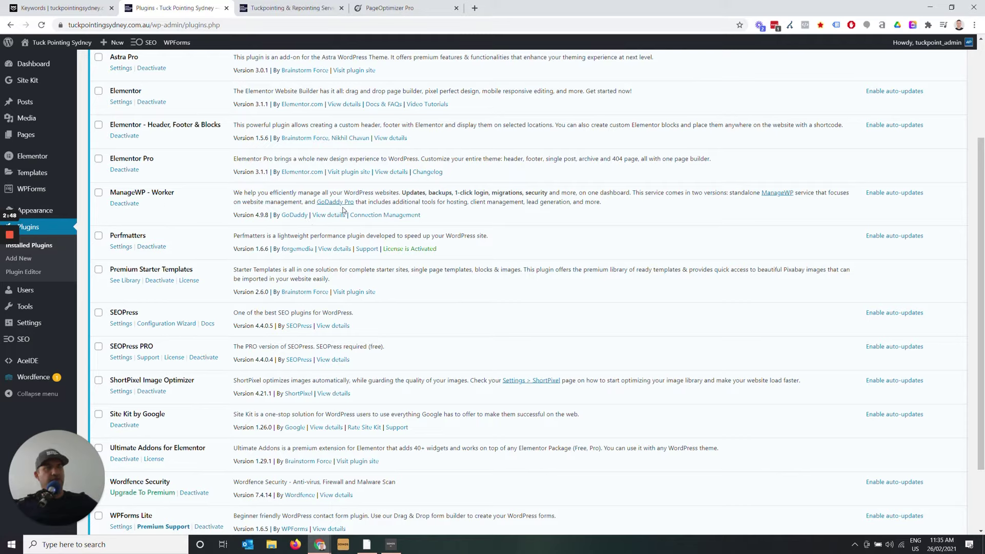
scroll(344, 210, down, 2)
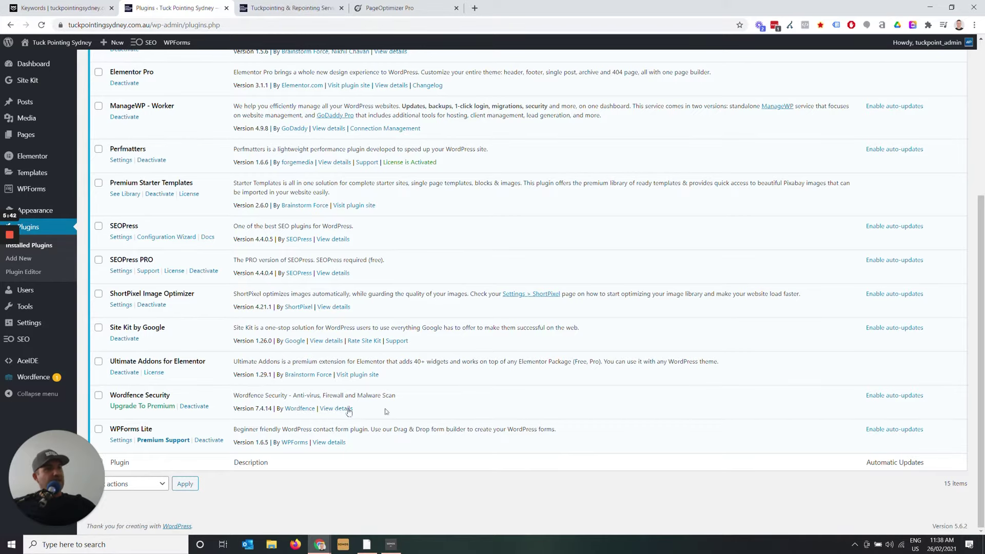
scroll(280, 403, up, 5)
scroll(93, 223, down, 5)
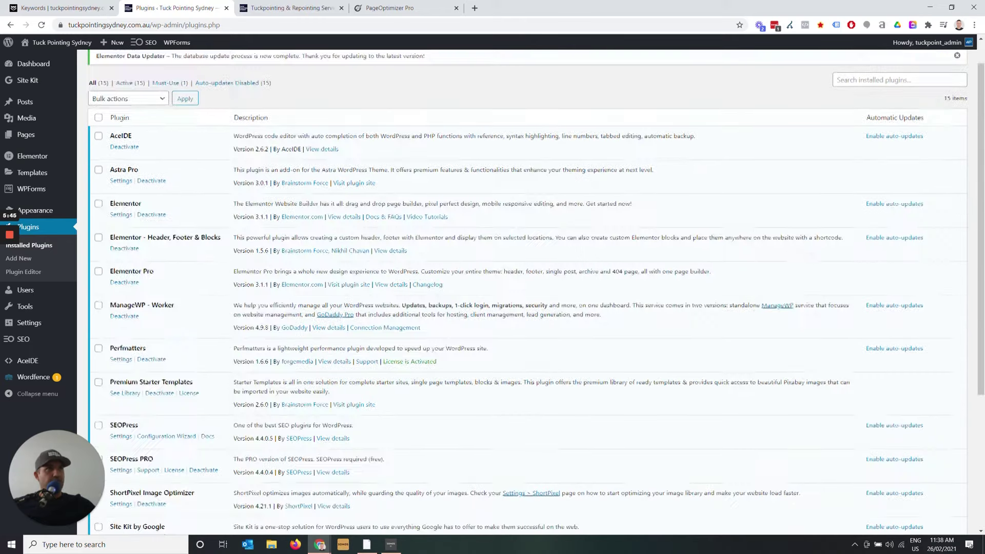
Go over the installed plugins once more, including Perfmatters, SEOPress, ShortPixel and Wordfence Security
scroll(198, 215, up, 5)
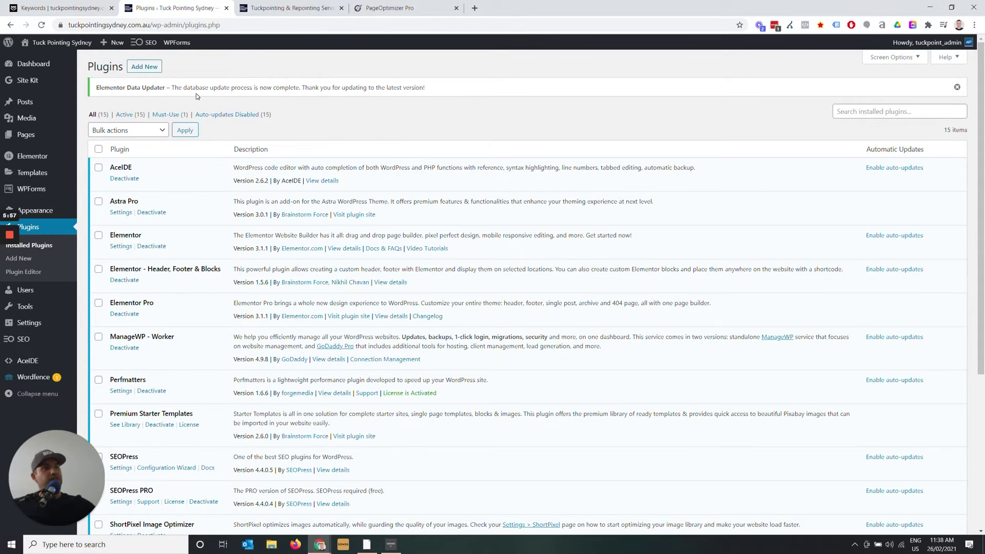
scroll(180, 216, down, 5)
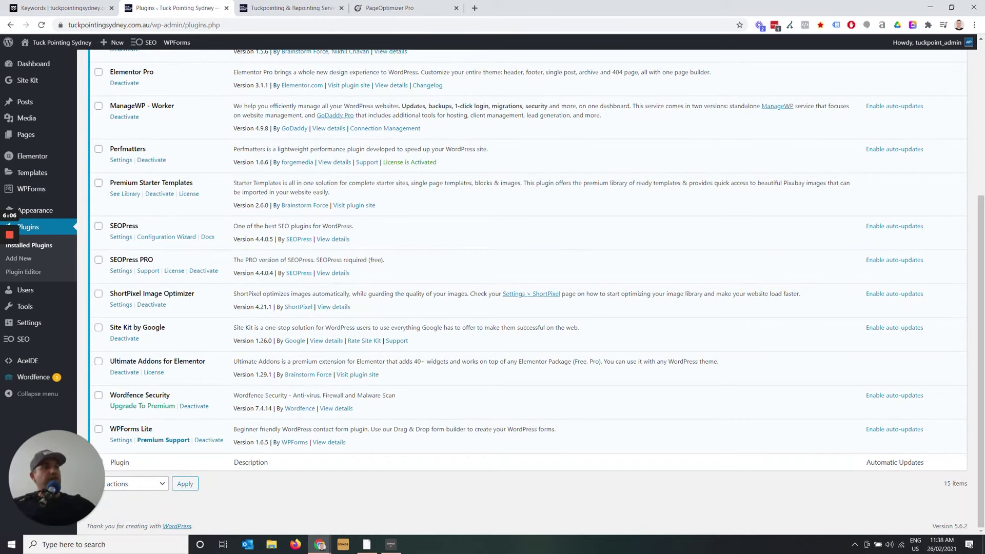
scroll(244, 352, up, 5)
scroll(344, 215, down, 1)
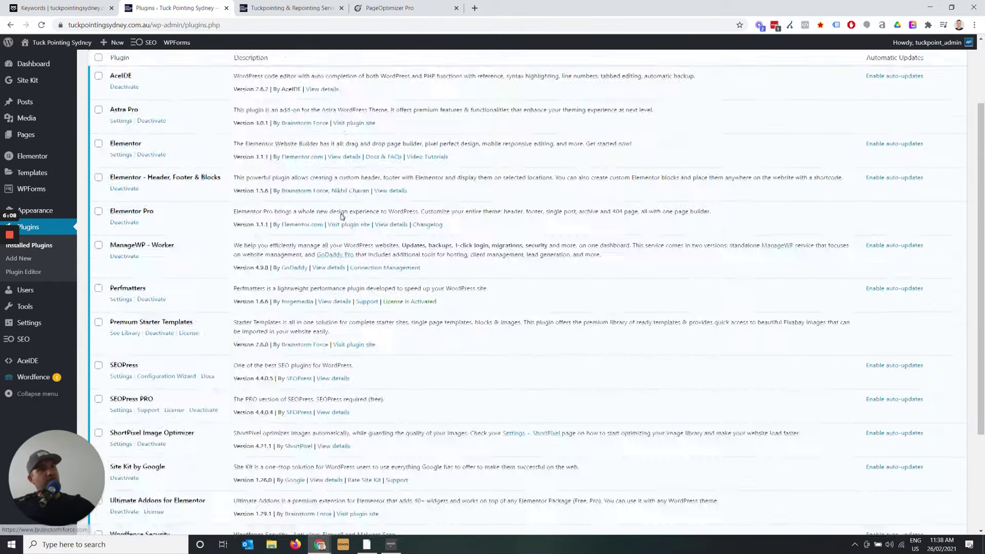
scroll(343, 215, down, 4)
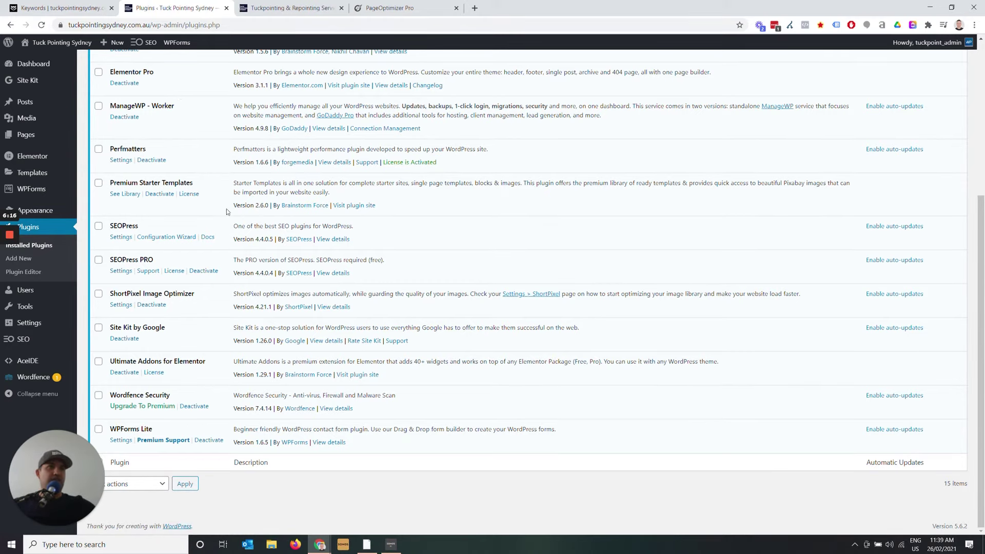
scroll(242, 254, up, 5)
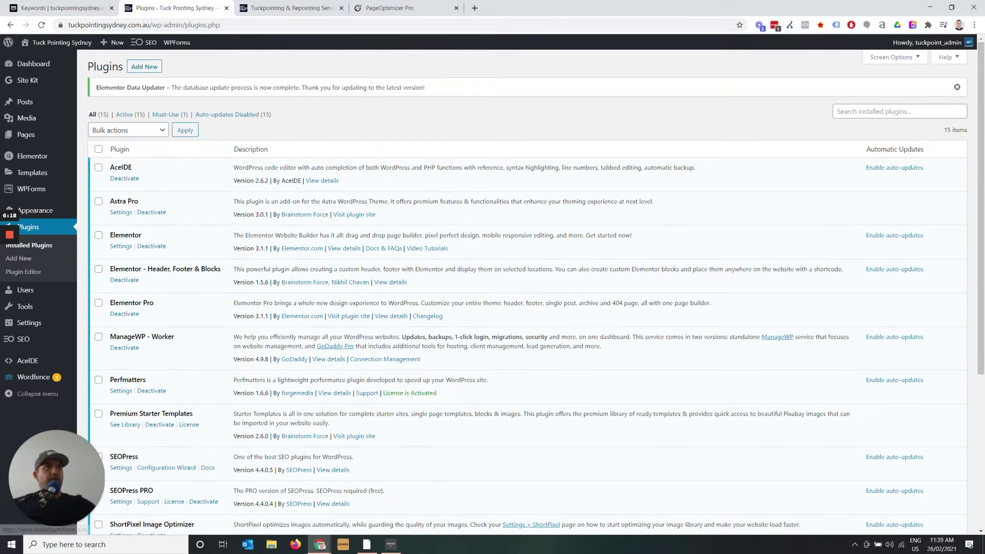
Inspect the "Learn More About Tuckpointing" text and its question list on the live Tuckpointing Sydney homepage
click(277, 7)
scroll(407, 205, up, 5)
scroll(407, 205, up, 15)
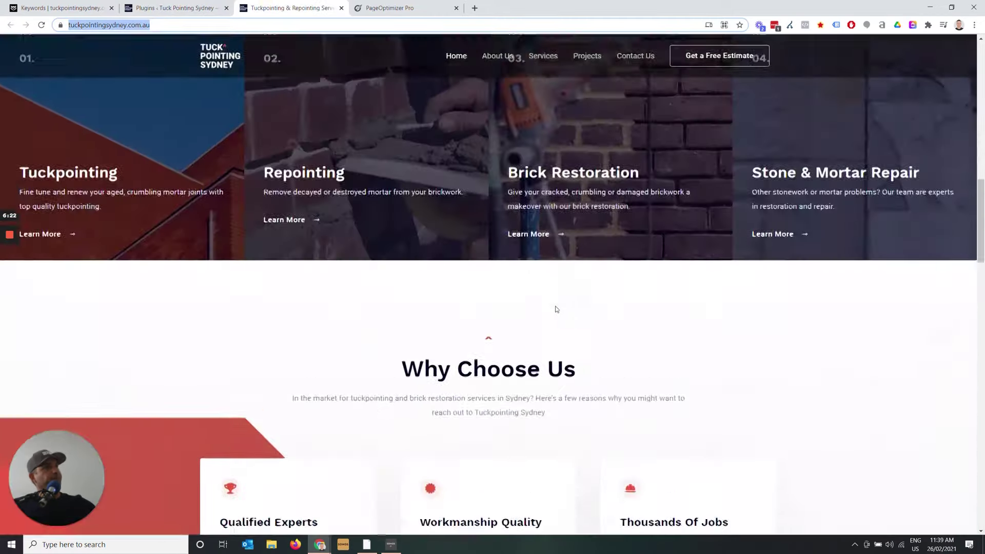
scroll(556, 309, down, 20)
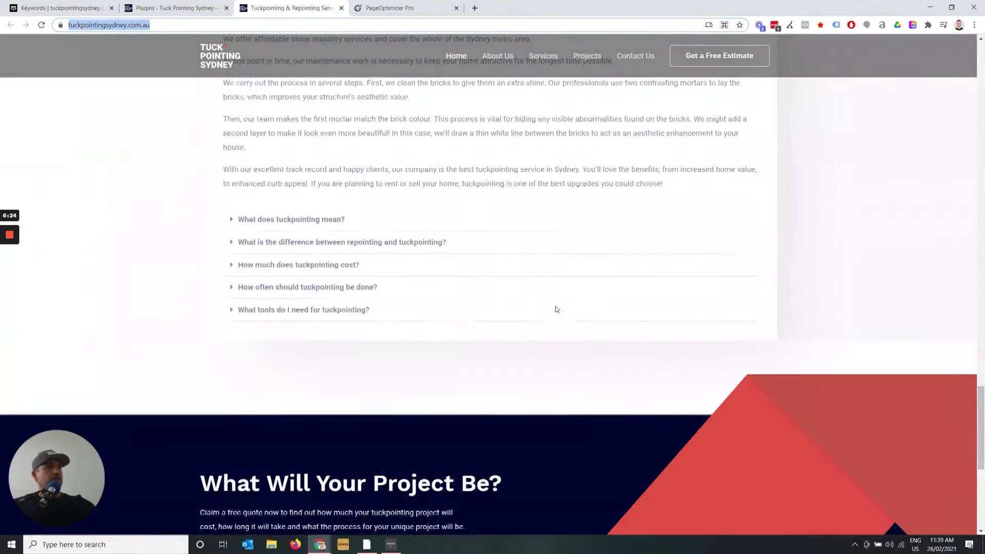
scroll(466, 269, up, 5)
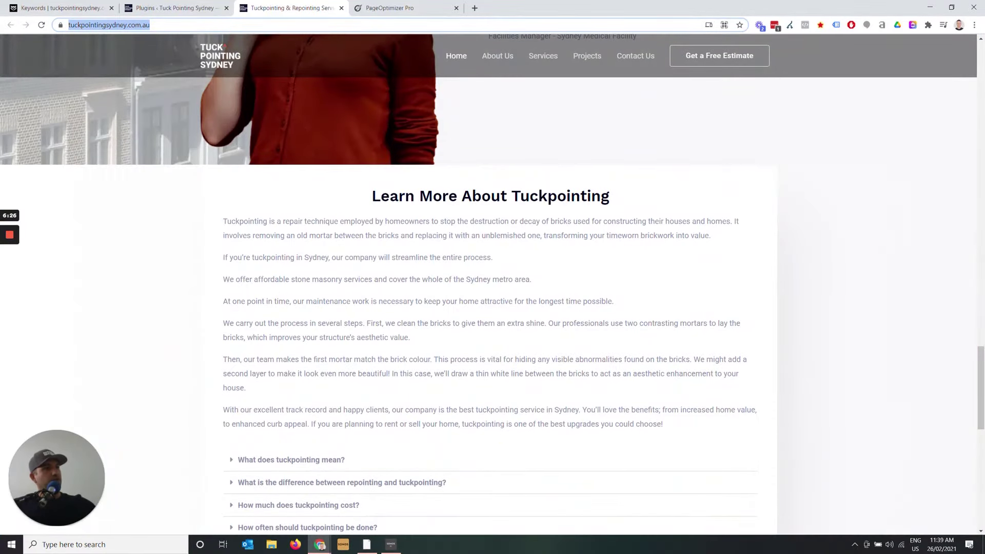
scroll(431, 390, down, 2)
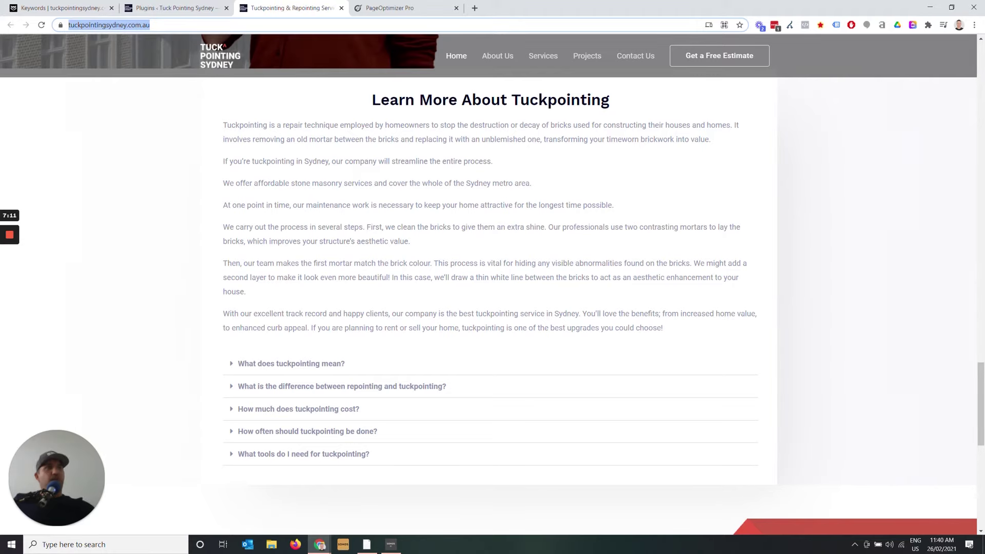
Open the PageOptimizer Pro content brief for "tuckpointing sydney" and check it against the homepage's tuckpointing text section
click(388, 15)
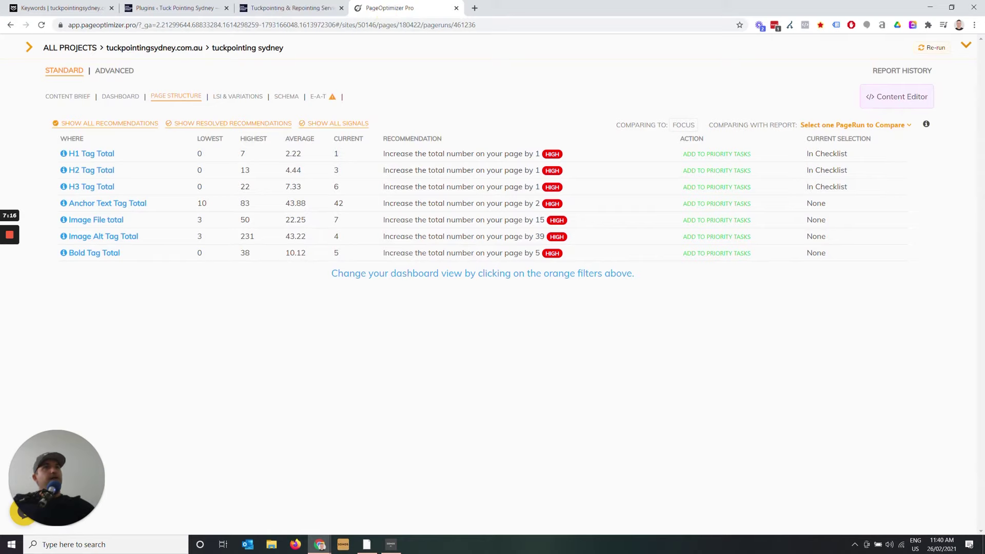
click(69, 97)
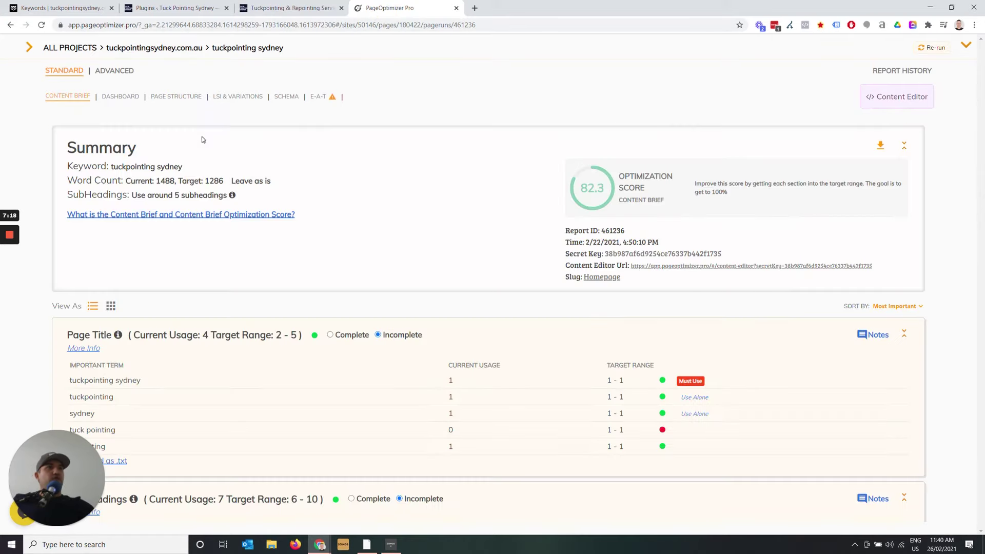
click(262, 5)
scroll(407, 242, up, 10)
scroll(407, 242, down, 7)
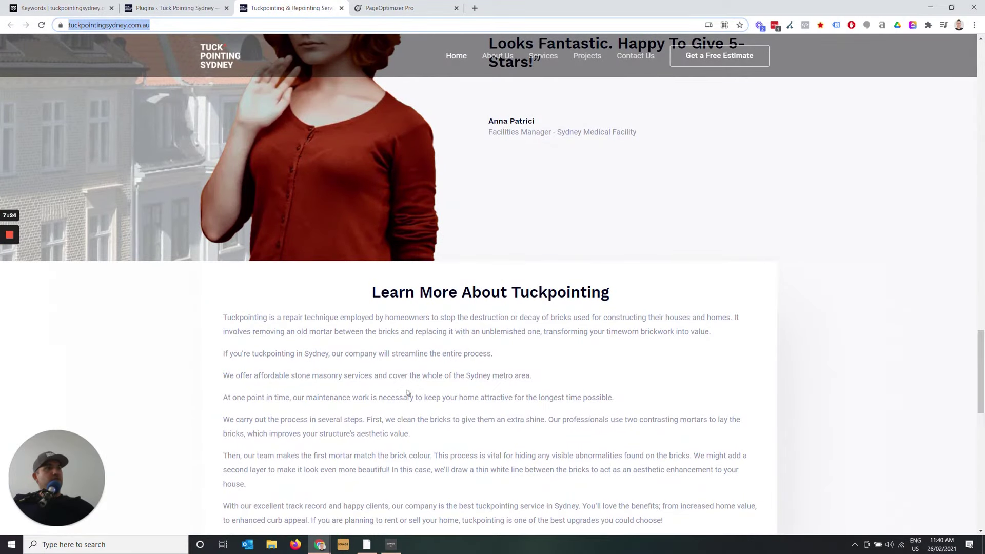
Skim the PageOptimizer Pro content brief down to Related Questions and compare the page's schema types with the competitors'
click(384, 6)
scroll(585, 358, down, 8)
scroll(585, 358, down, 15)
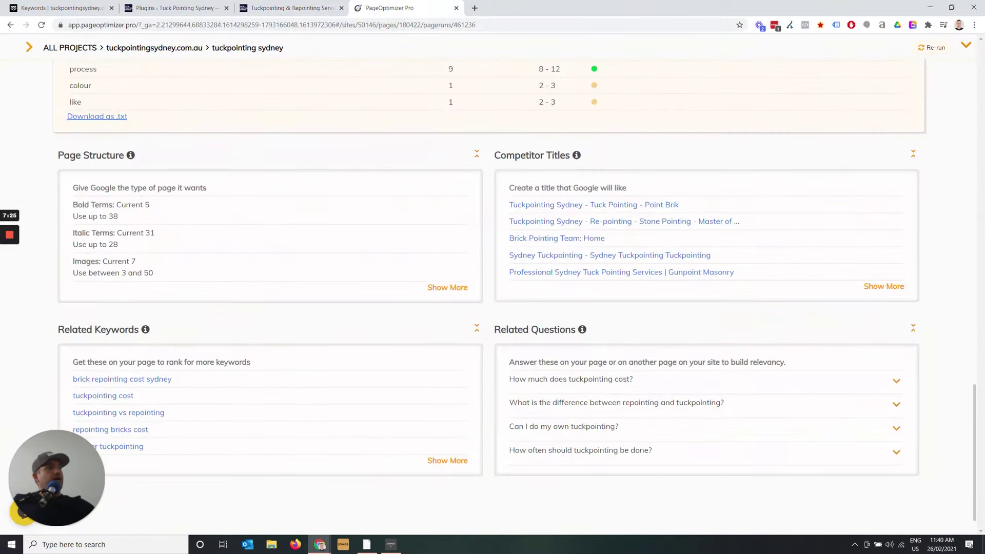
scroll(357, 368, up, 20)
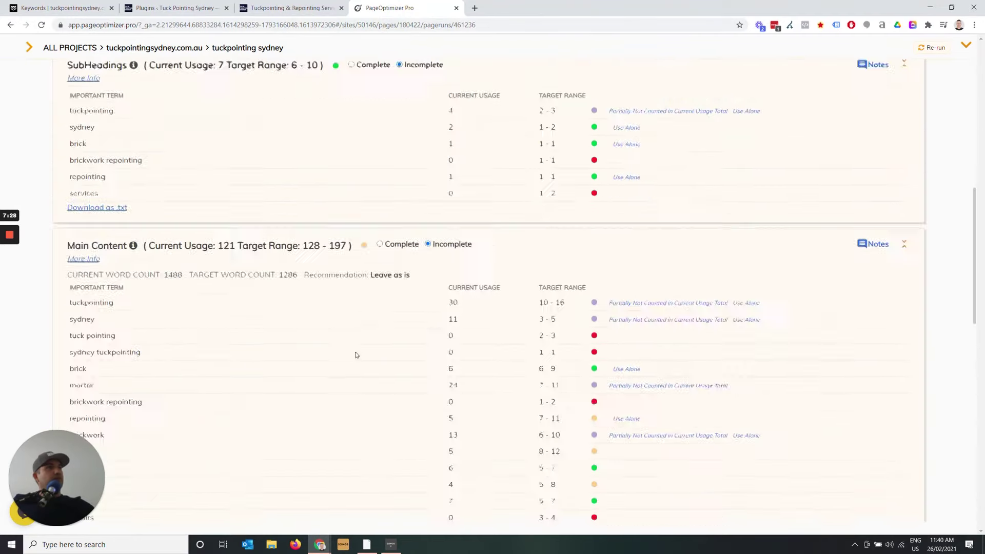
click(286, 96)
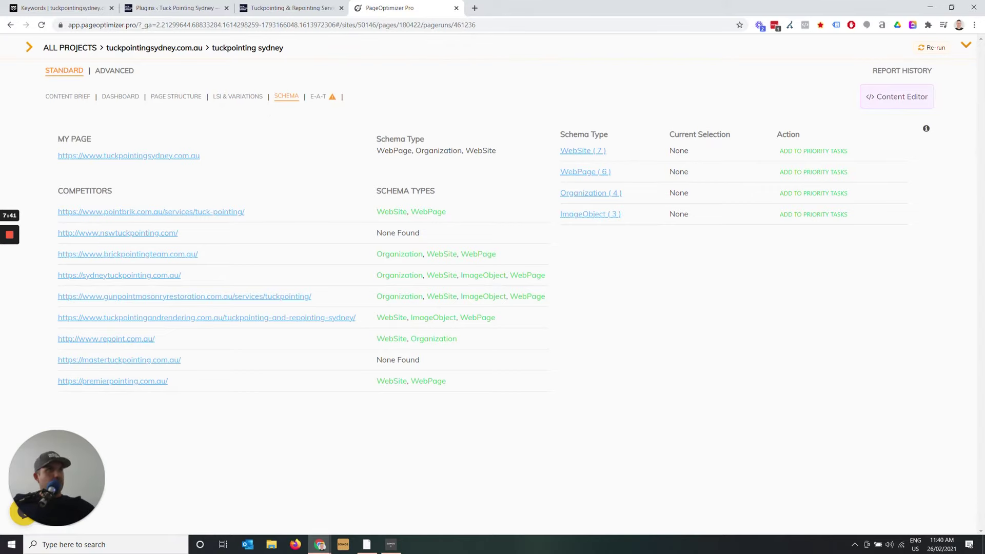
Examine the content brief's Page Title and SubHeadings terms, checking them against the homepage's browser title
click(77, 97)
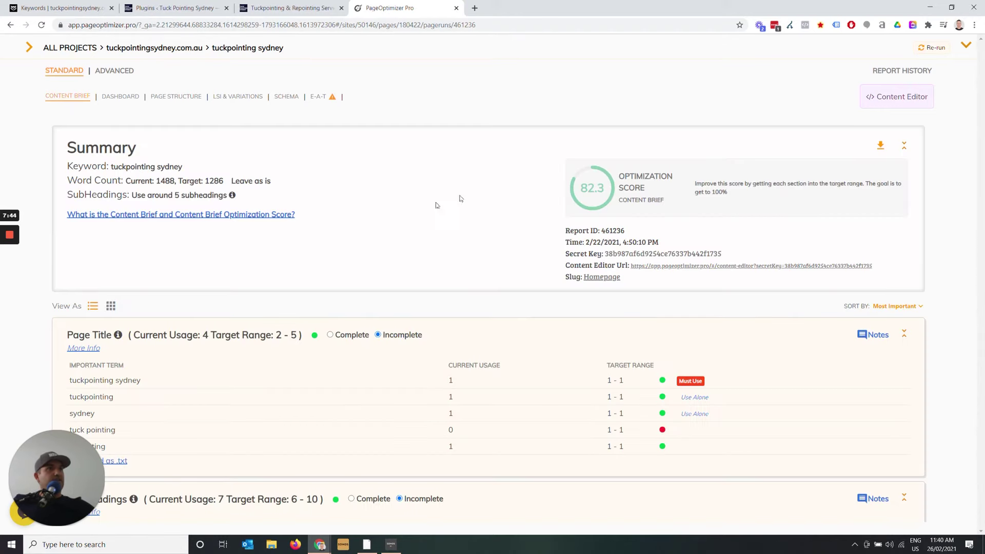
scroll(428, 208, down, 5)
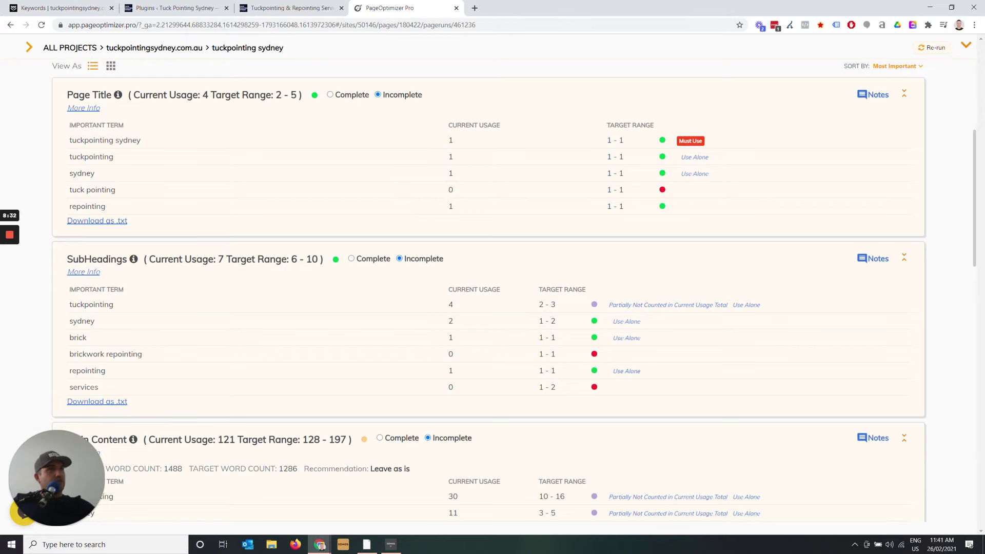
click(278, 9)
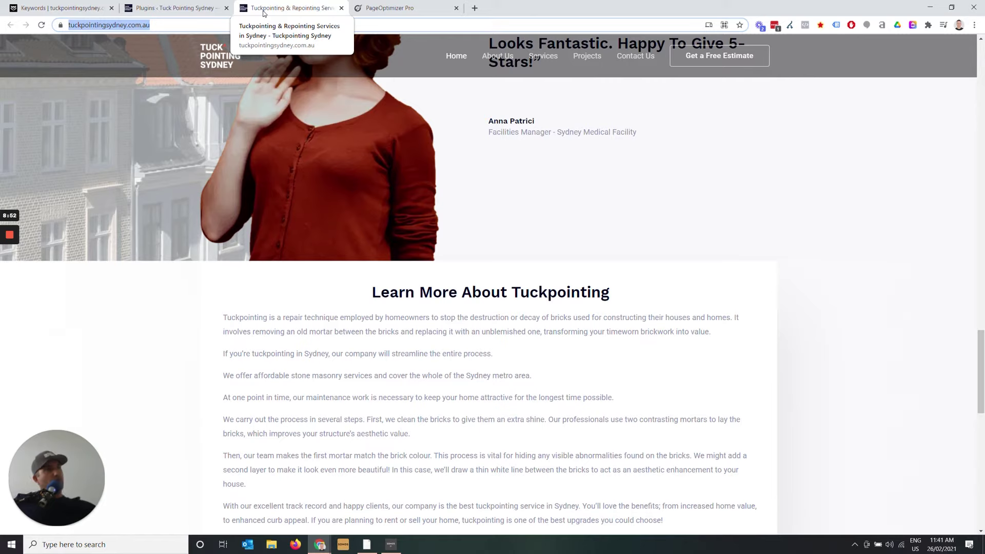
click(384, 9)
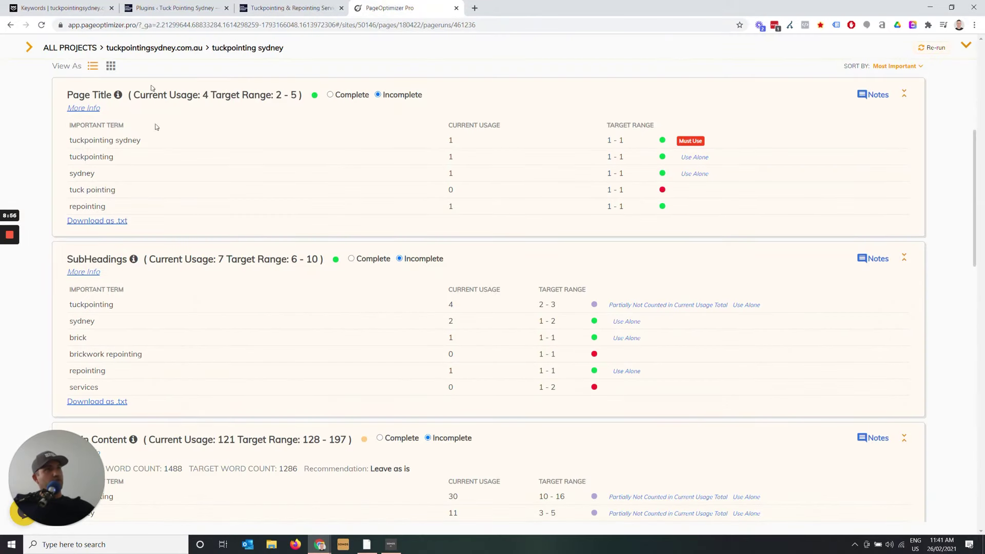
scroll(431, 133, down, 3)
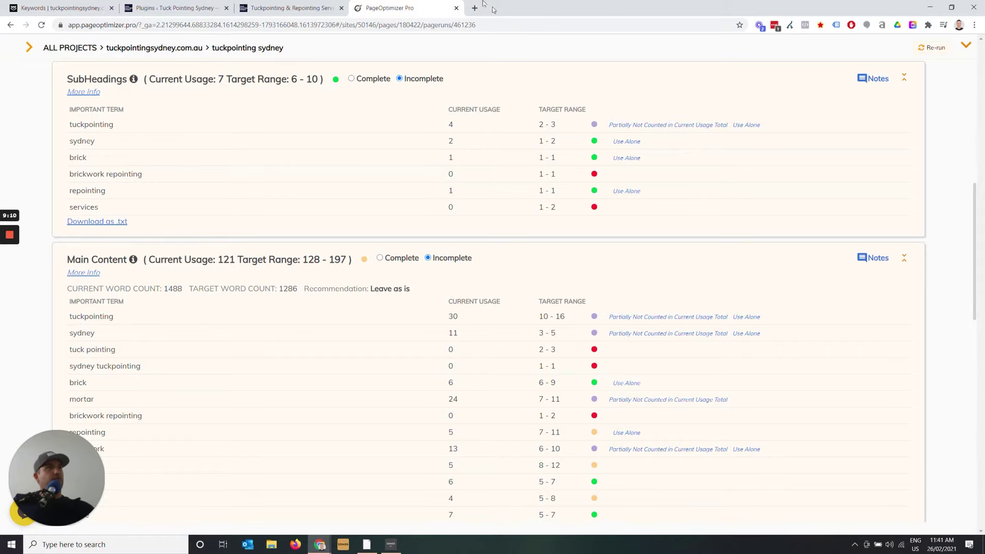
Check the headings on the live homepage, highlighting the main title "Tuckpointing Sydney" and the "Your Sydney Tuckpointing Pros" subheading
click(290, 8)
scroll(369, 206, up, 15)
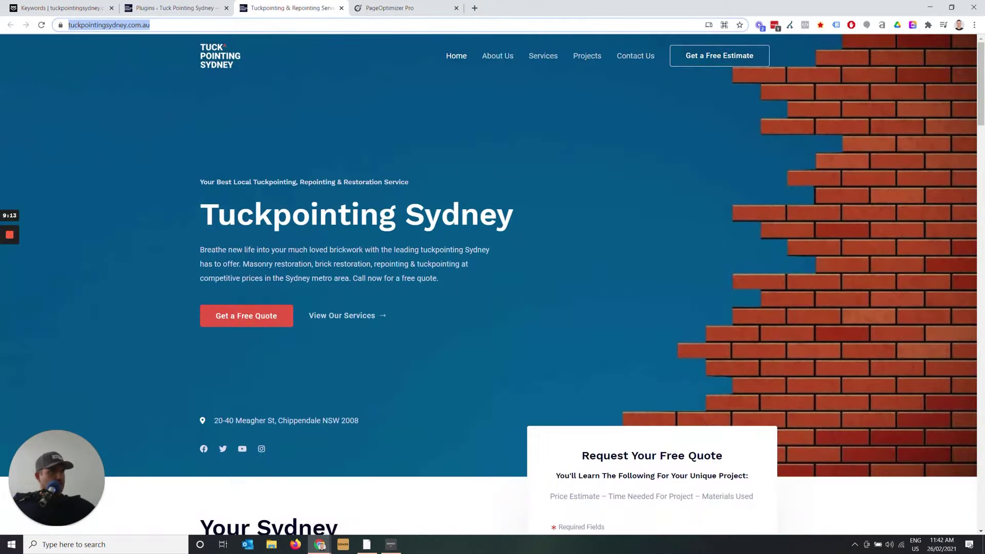
drag(220, 216, 528, 220)
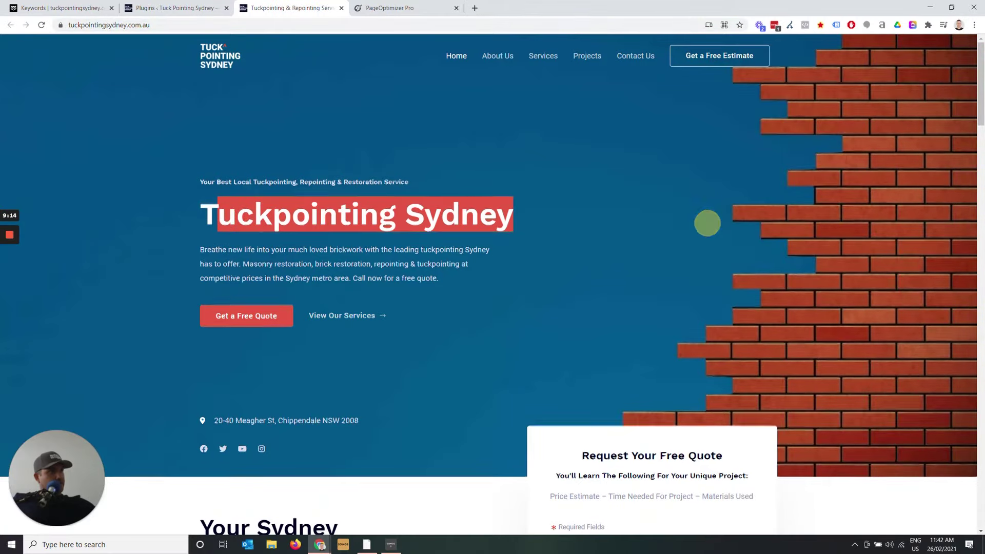
scroll(706, 222, down, 5)
drag(227, 239, 328, 300)
scroll(398, 275, down, 15)
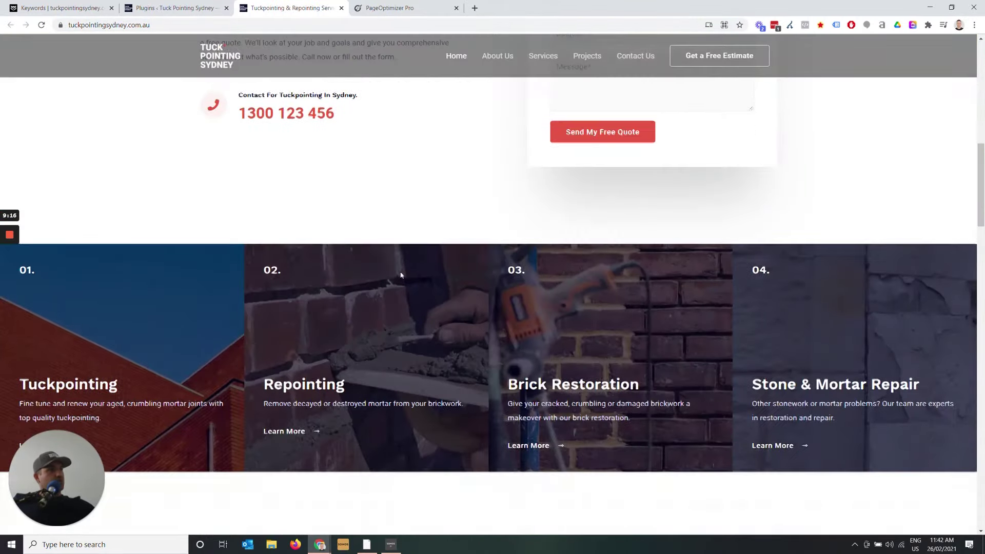
scroll(697, 174, down, 15)
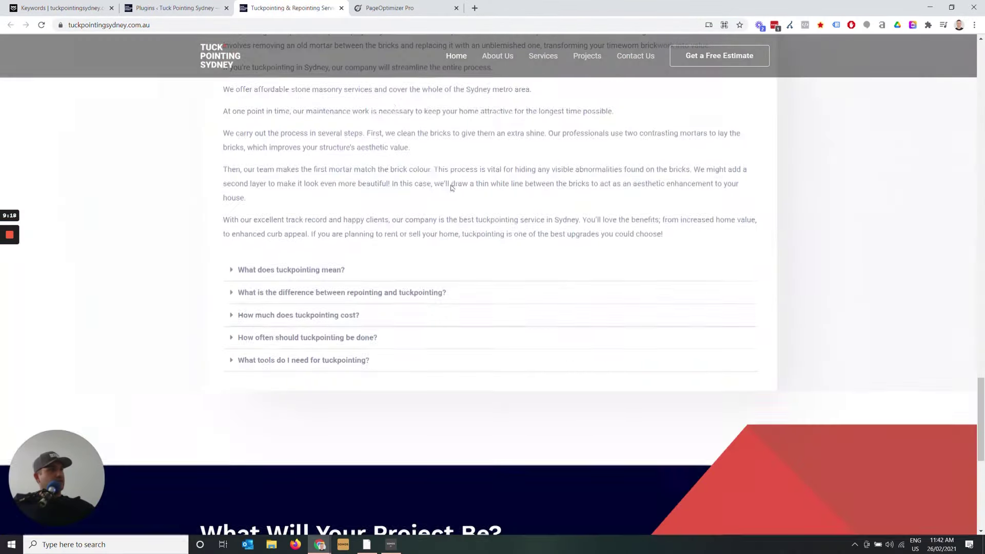
scroll(475, 276, up, 8)
scroll(477, 276, up, 10)
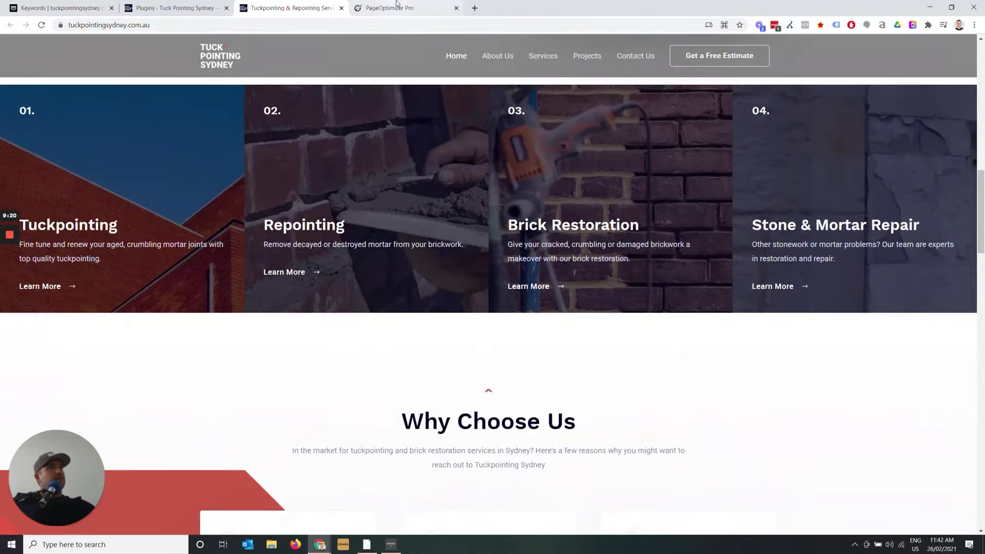
Read the brief's SubHeadings term usage and compare it with the homepage sections down to "Learn More About Tuckpointing"
click(392, 8)
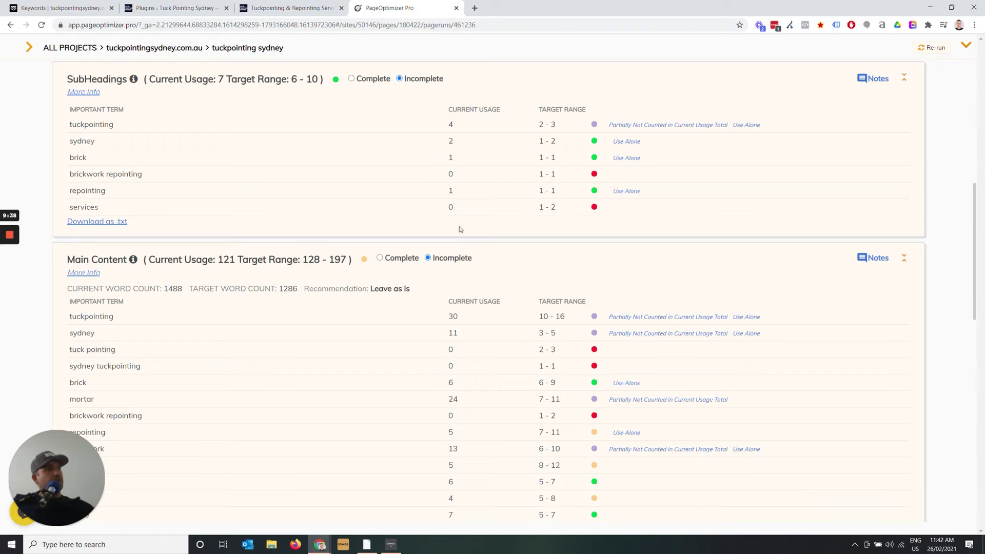
click(301, 13)
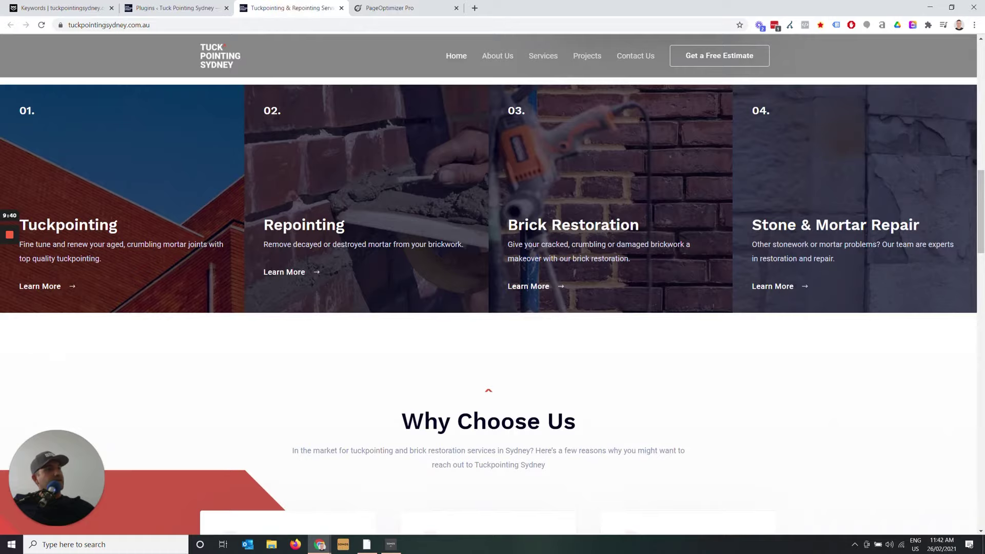
scroll(469, 369, up, 4)
scroll(469, 369, up, 8)
scroll(430, 448, down, 14)
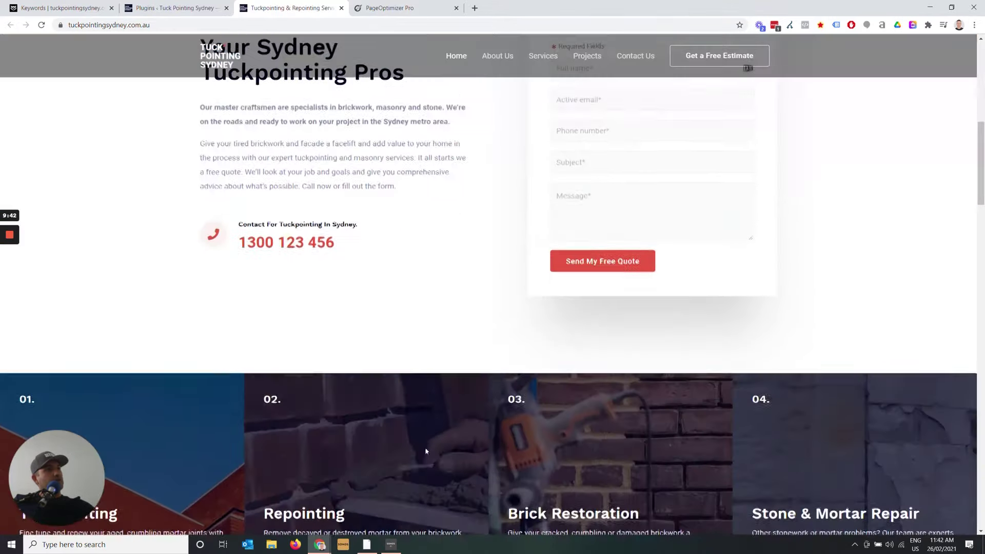
scroll(430, 448, down, 15)
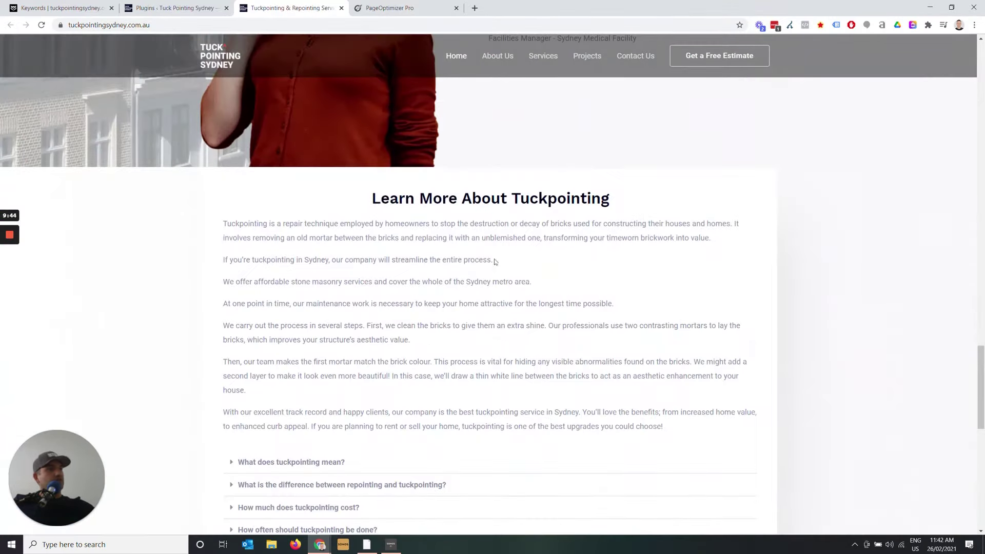
Examine the Main Content terms in the PageOptimizer Pro brief, comparing current usage with the target ranges
click(387, 8)
scroll(331, 211, down, 3)
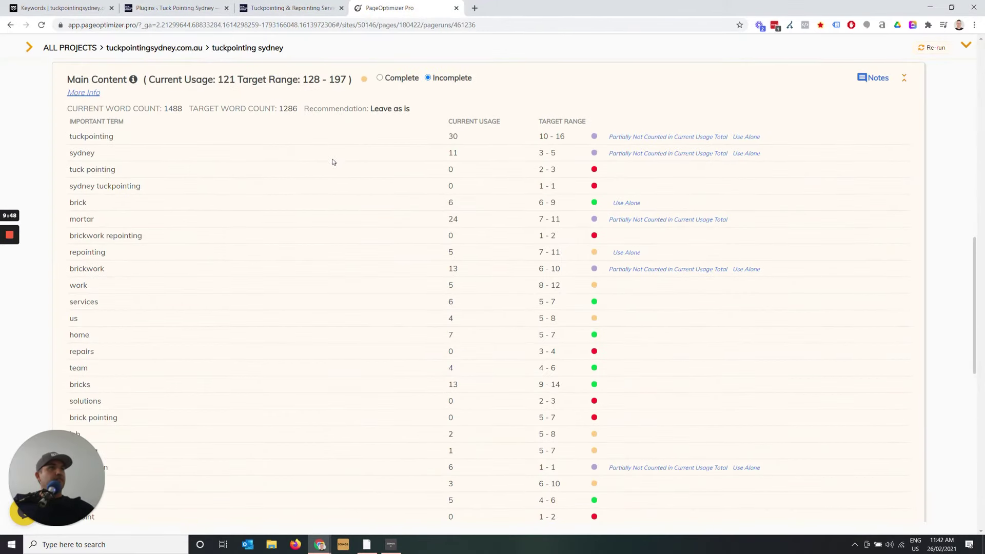
scroll(321, 188, down, 1)
scroll(323, 191, up, 1)
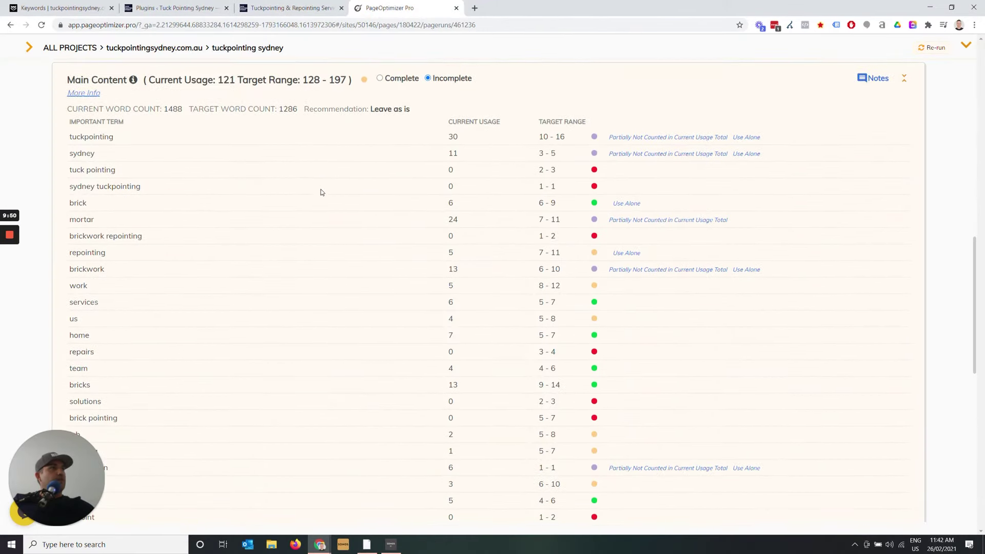
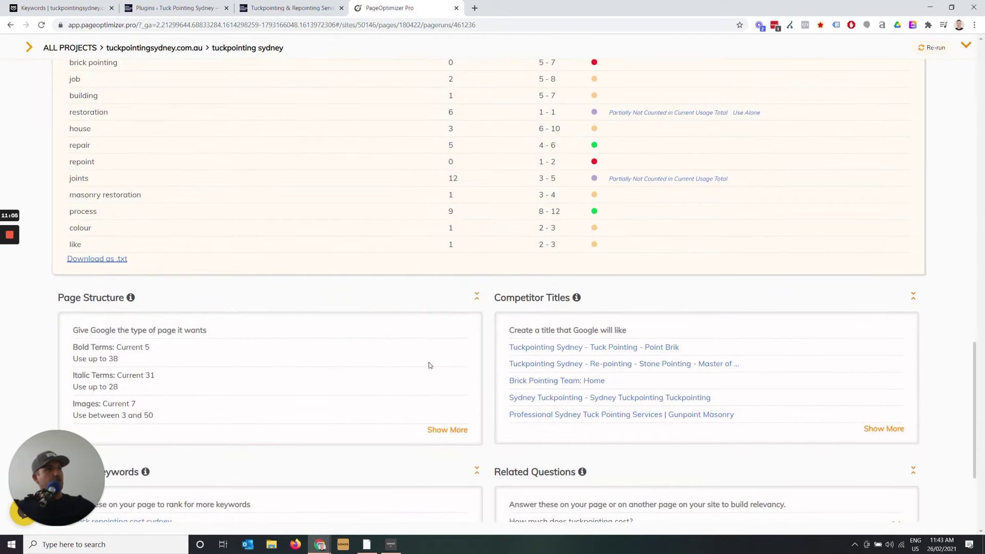
Look over the expanded FAQ answers on the live homepage and return to its main title section
scroll(393, 301, up, 15)
click(282, 5)
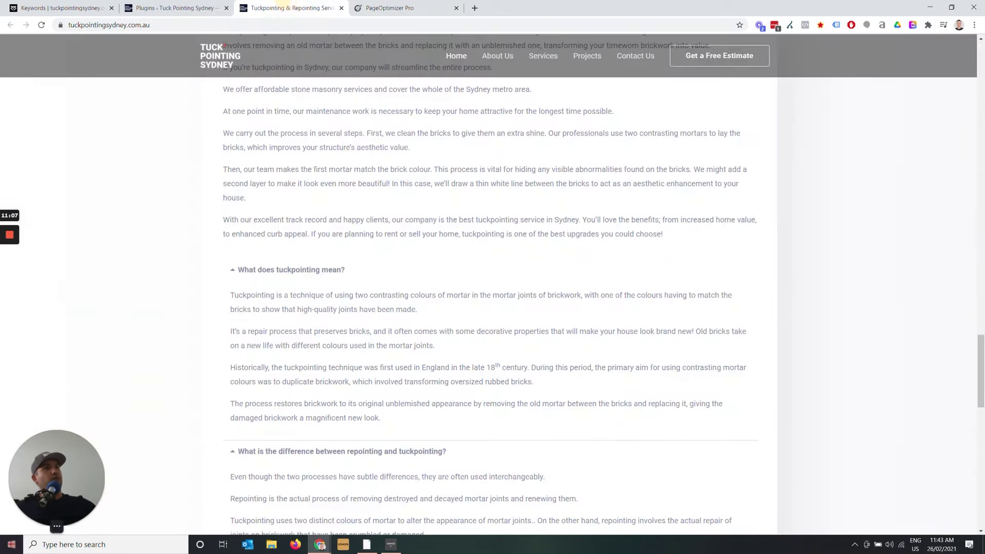
scroll(506, 344, up, 5)
scroll(498, 347, down, 7)
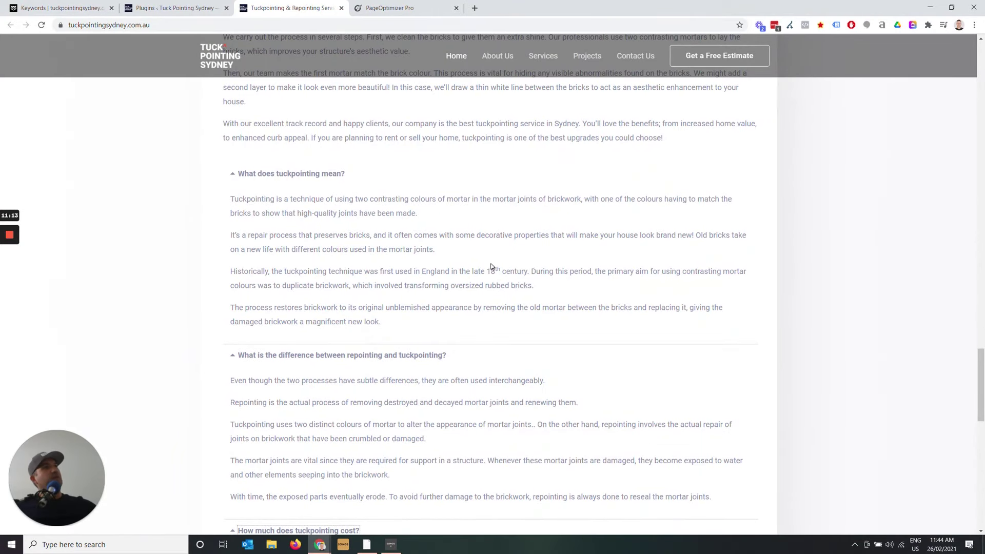
scroll(491, 266, up, 6)
scroll(555, 319, up, 20)
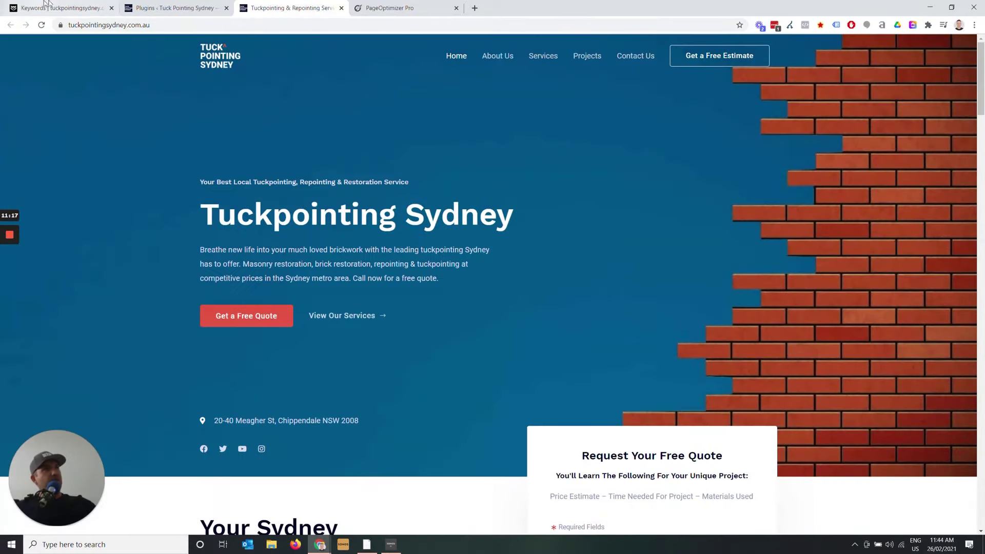
Check the keyword rankings overview for tuckpointingsydney.com.au and return to the live homepage to look over its content
click(40, 7)
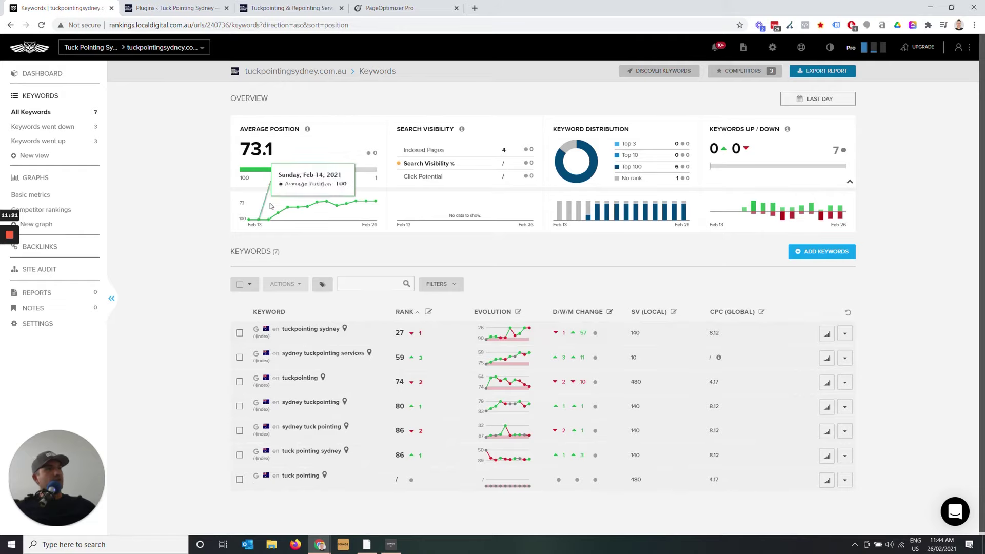
click(293, 8)
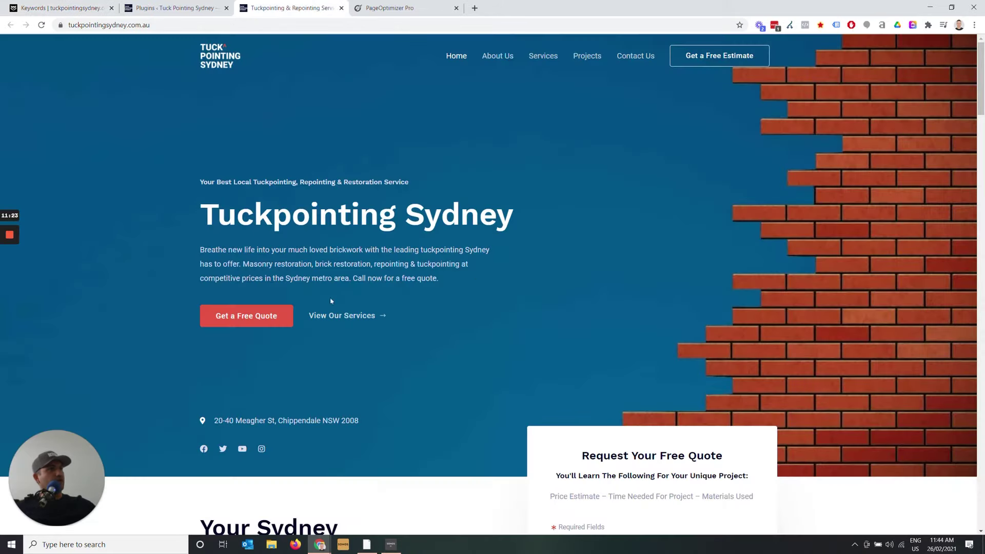
scroll(338, 292, down, 15)
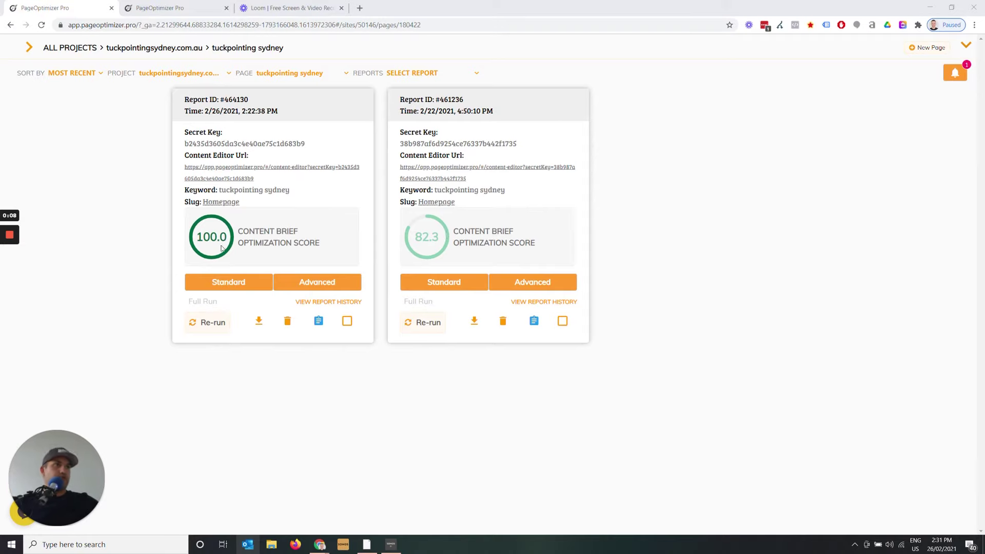
Review the newer "tuckpointing sydney" report's content brief in PageOptimizer Pro, comparing Page Title, SubHeadings and Main Content term usage with the target ranges
click(174, 8)
click(341, 8)
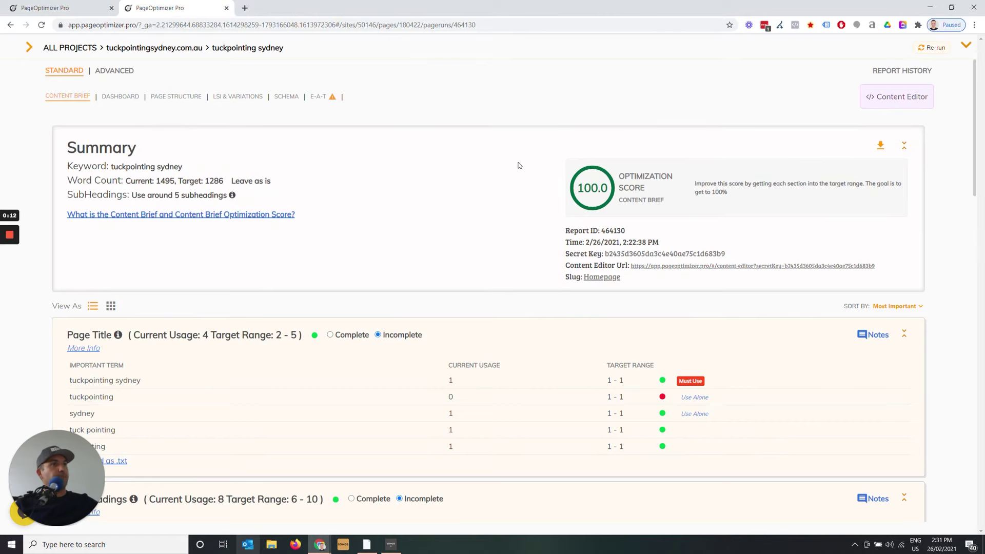
scroll(520, 166, down, 3)
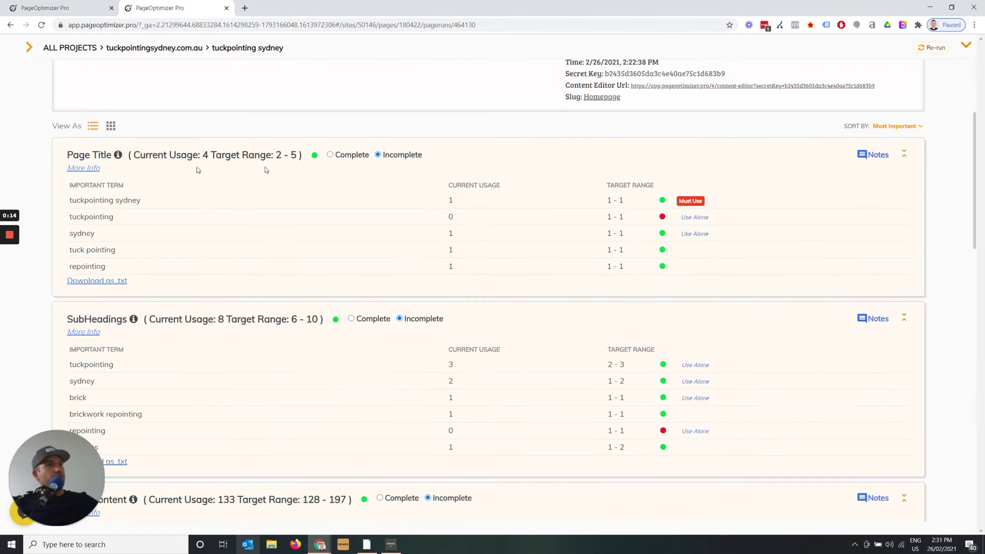
scroll(423, 190, down, 1)
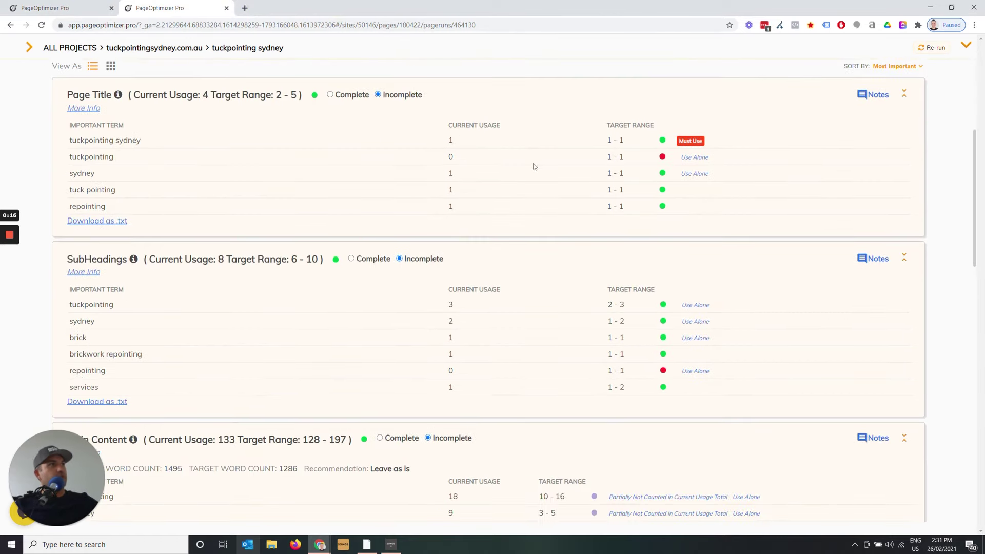
scroll(595, 157, down, 5)
scroll(616, 149, up, 6)
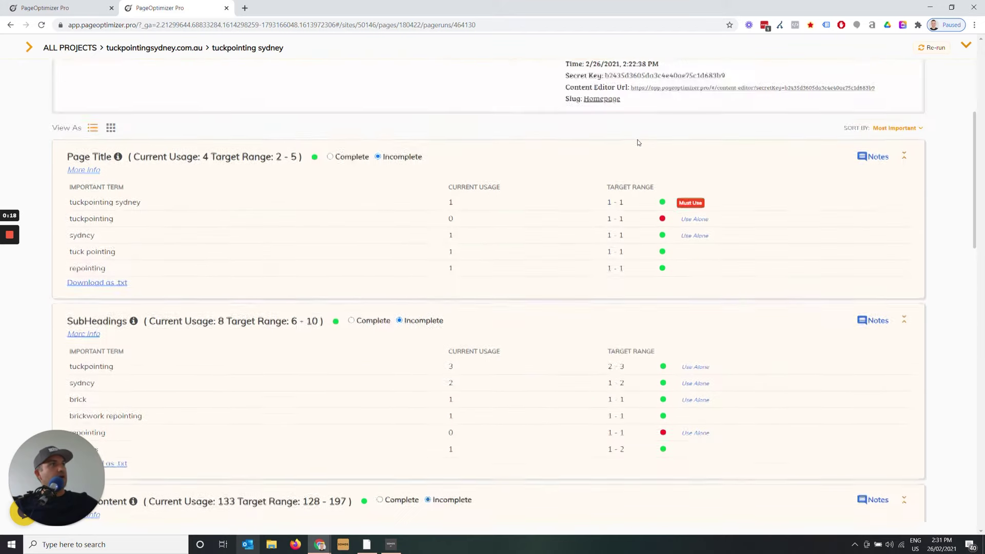
scroll(531, 199, down, 7)
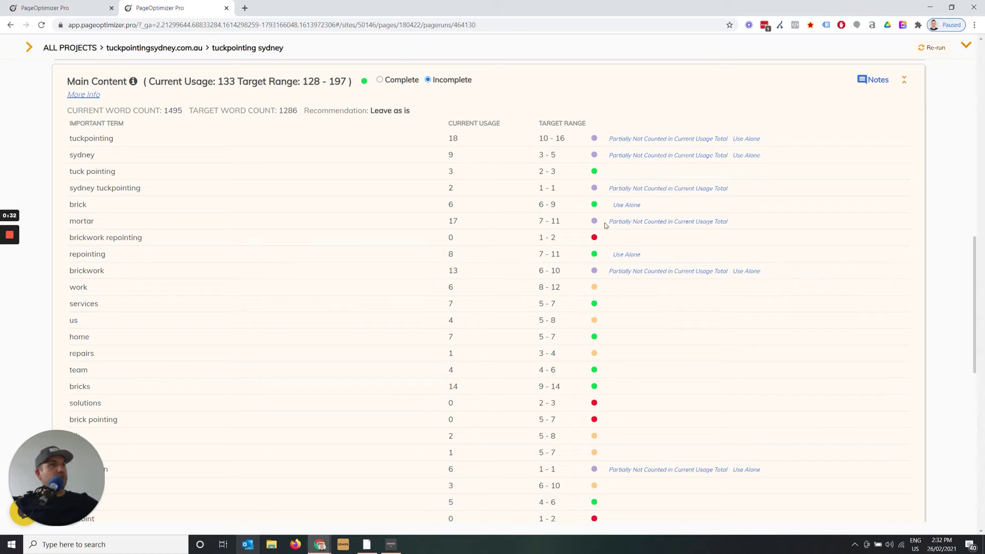
scroll(568, 217, up, 7)
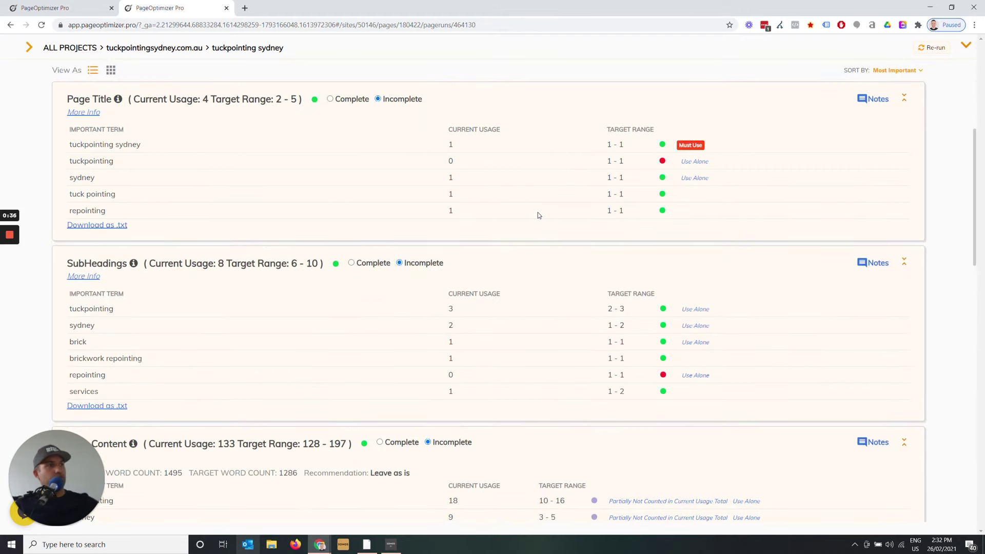
scroll(560, 250, up, 4)
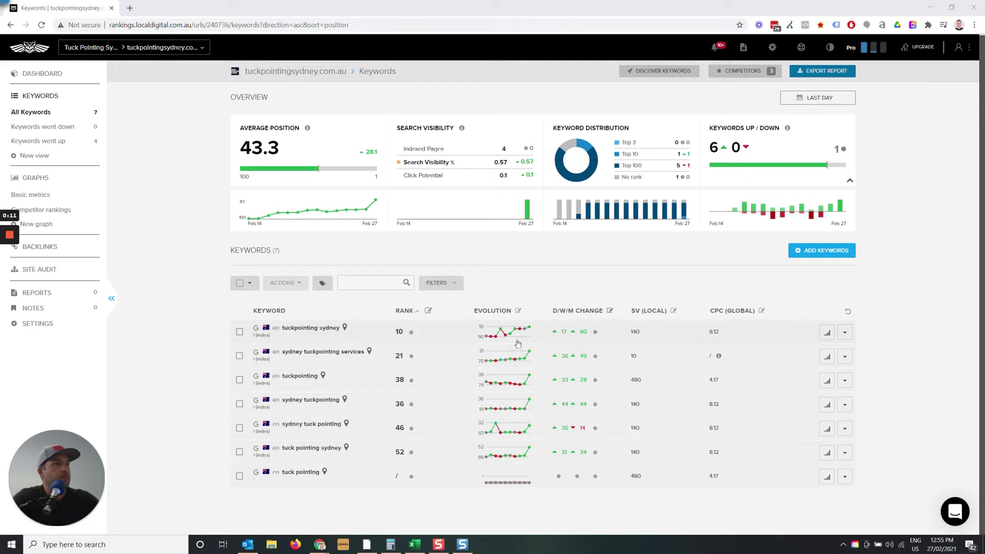
Check the ranking evolution of "tuckpointing sydney", switch to the incognito Chrome window and return to the Google home page
mouse_move(523, 334)
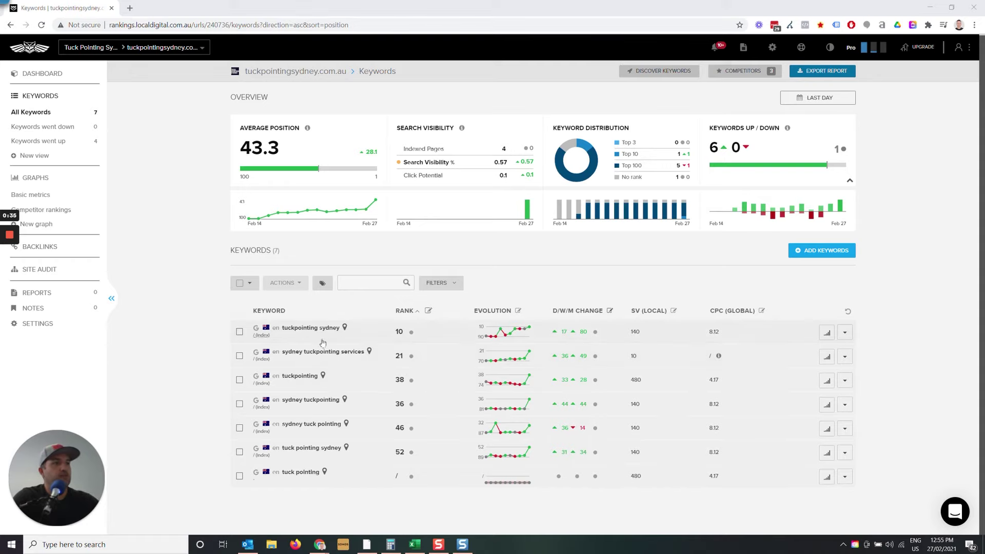
mouse_move(320, 545)
click(360, 512)
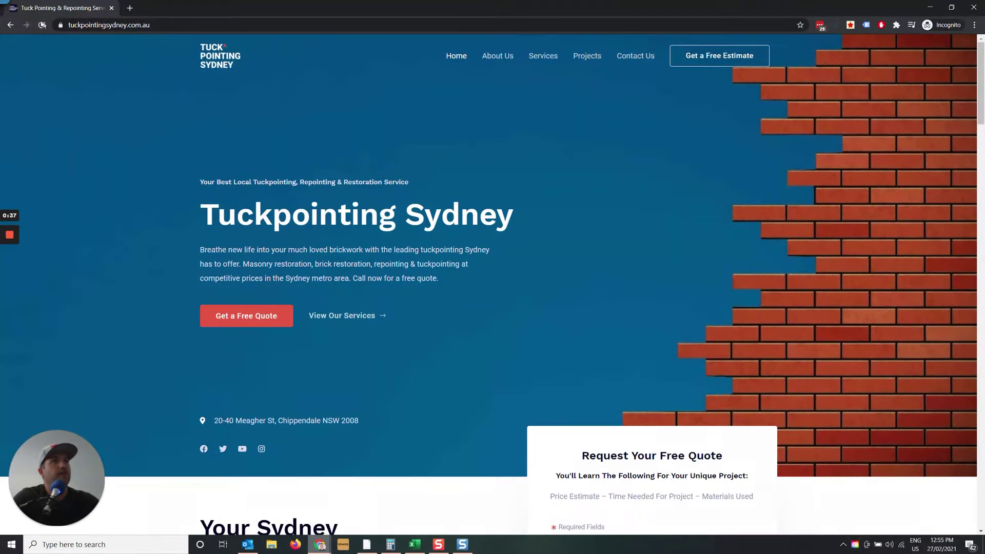
click(10, 24)
scroll(319, 131, up, 20)
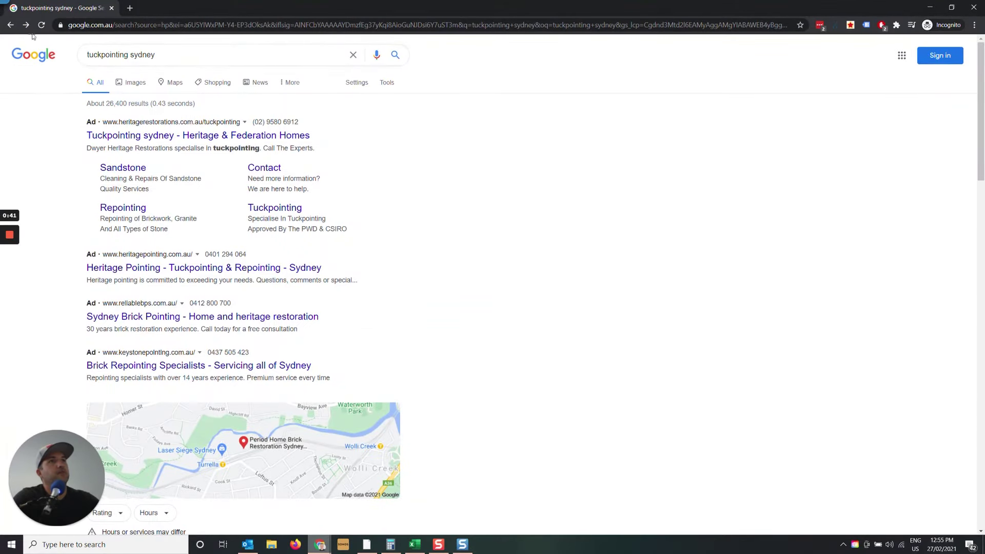
click(42, 26)
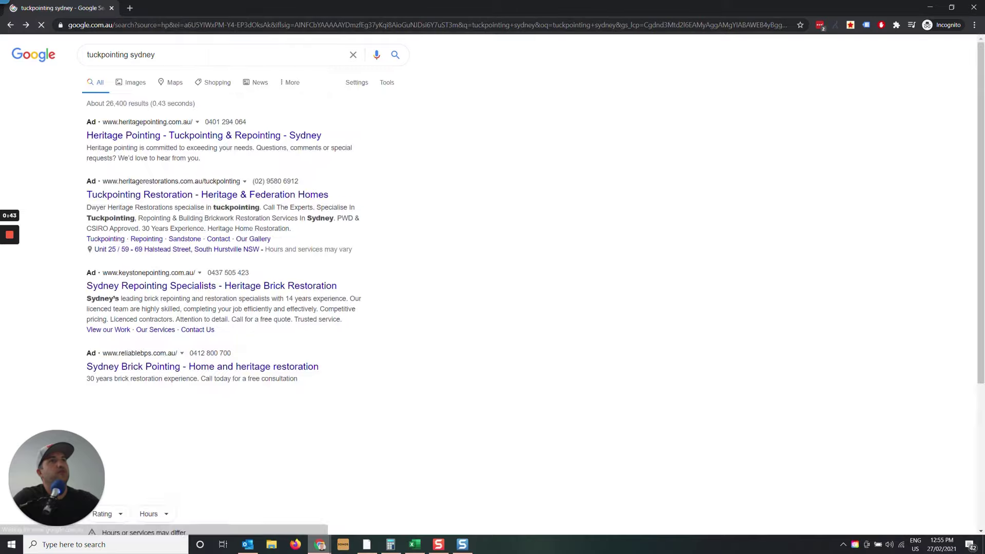
click(9, 27)
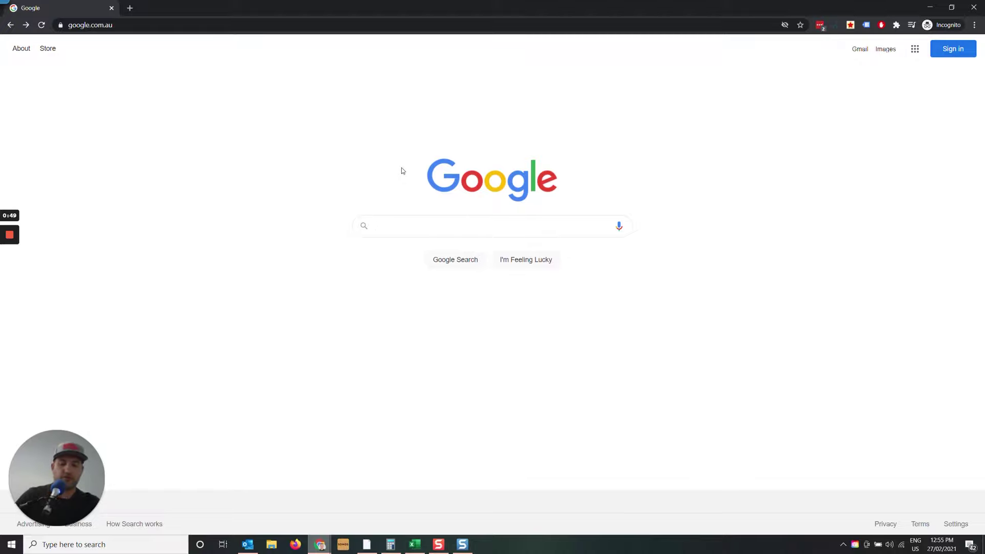
text(tu)
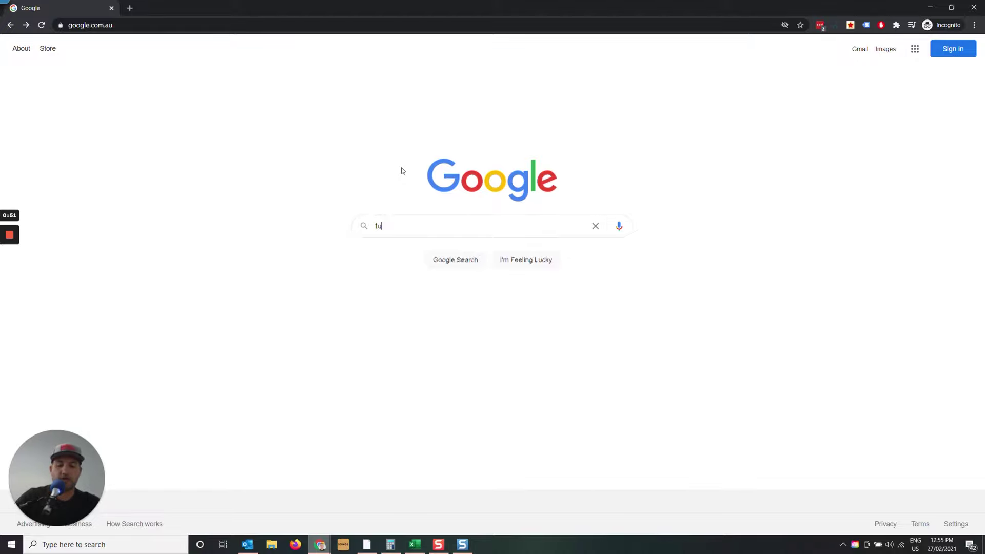
text(ckpointing sydney)
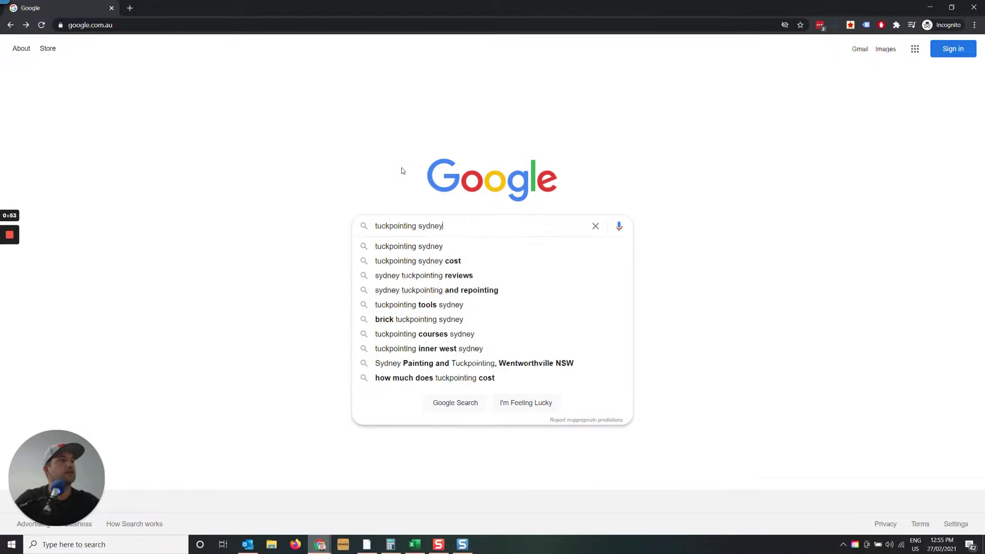
key(Return)
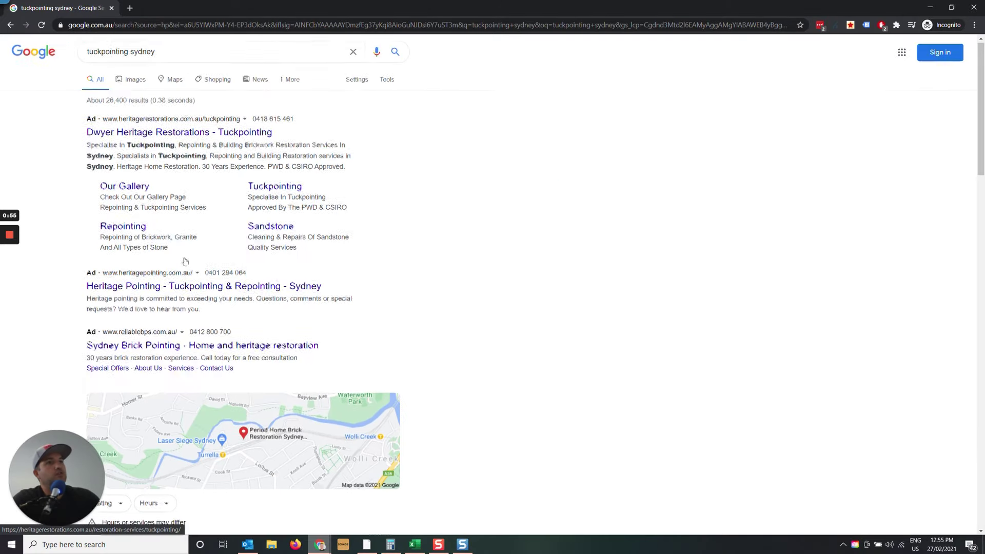
scroll(185, 262, down, 15)
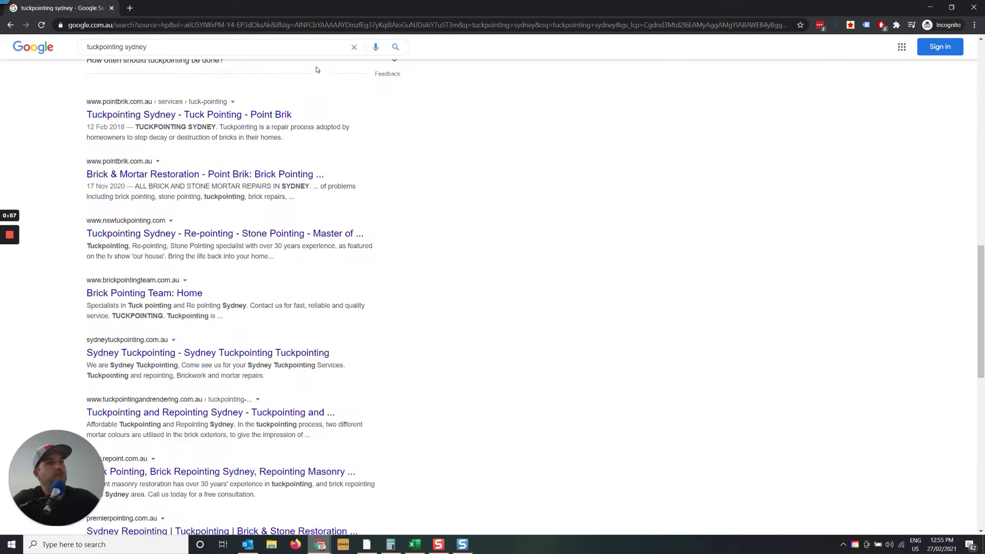
scroll(223, 90, down, 8)
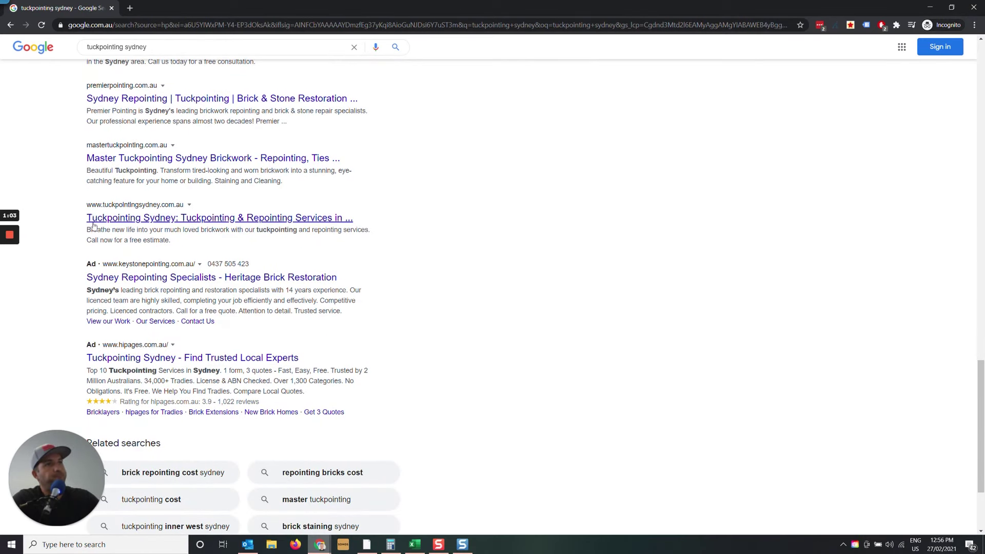
click(182, 217)
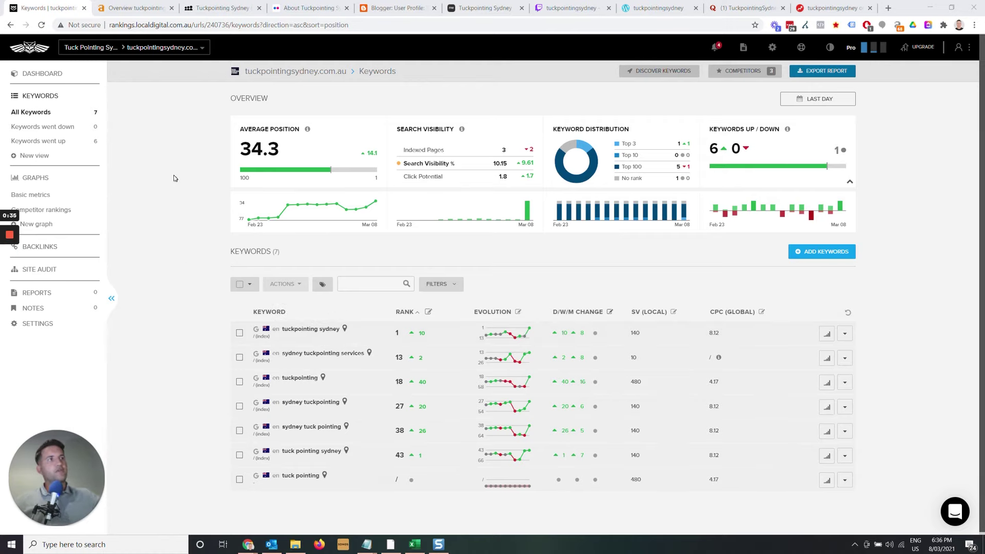
Switch to Ahrefs, open the Anchors report for tuckpointingsydney.com.au and examine the URL anchor texts, highlighting the individual variants
click(152, 6)
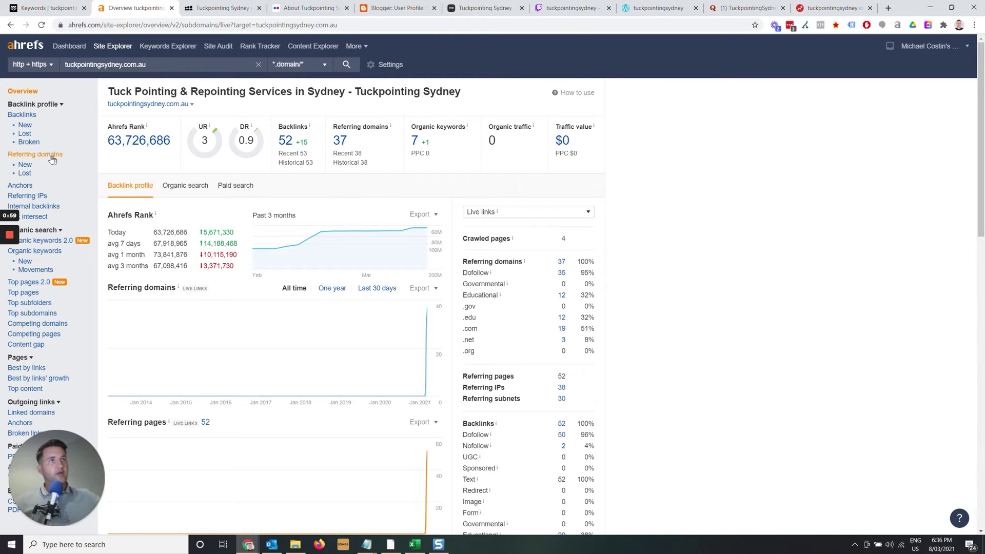
click(30, 186)
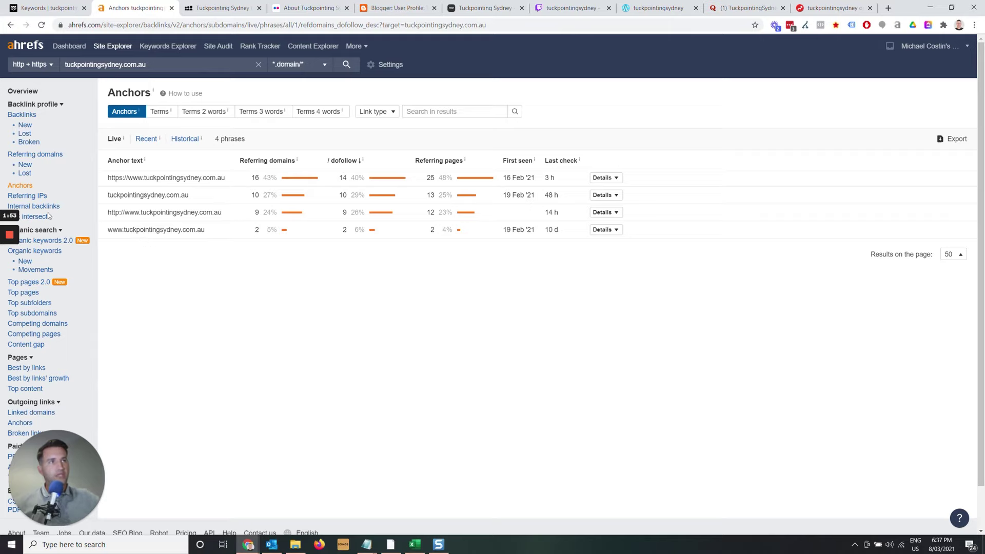
drag(109, 177, 193, 178)
drag(140, 211, 197, 230)
click(158, 261)
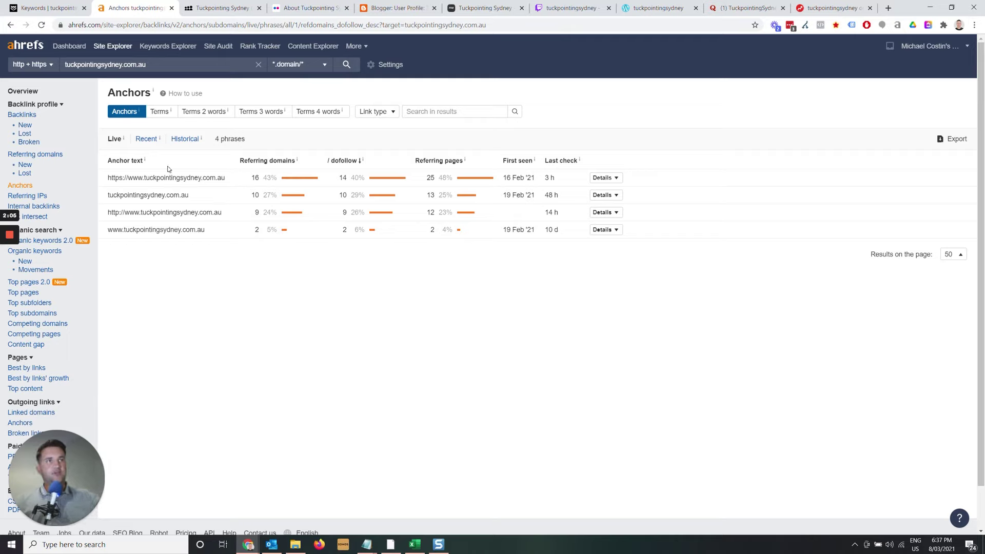
drag(107, 177, 224, 179)
drag(107, 196, 193, 193)
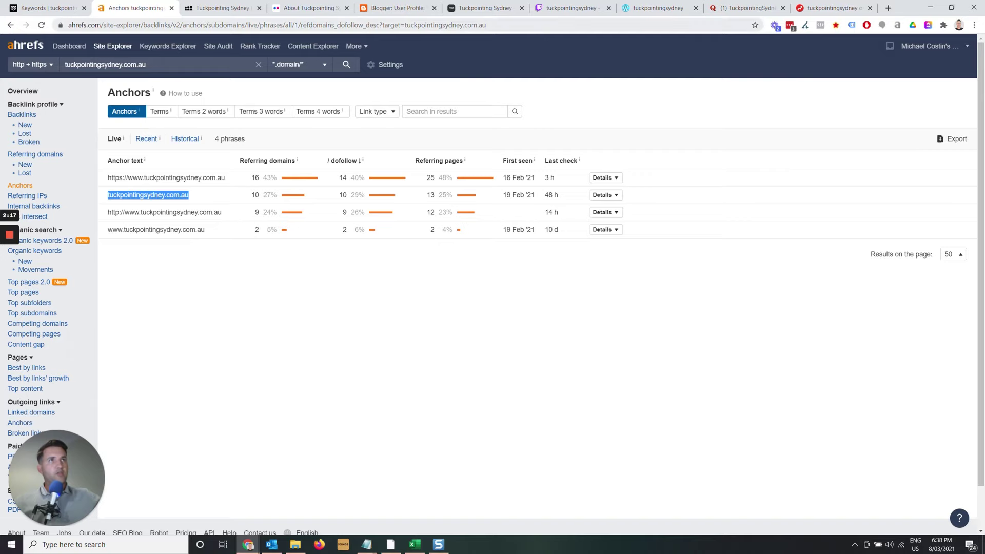
Compare the tracked keywords and the rank evolution of "tuckpointing sydney" with the anchor texts in the Ahrefs Anchors report
click(51, 8)
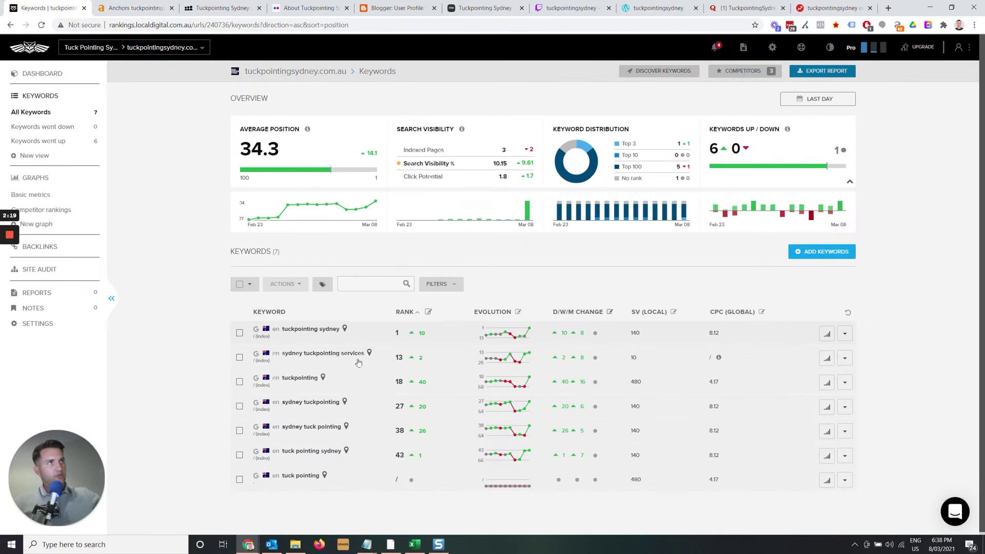
click(136, 8)
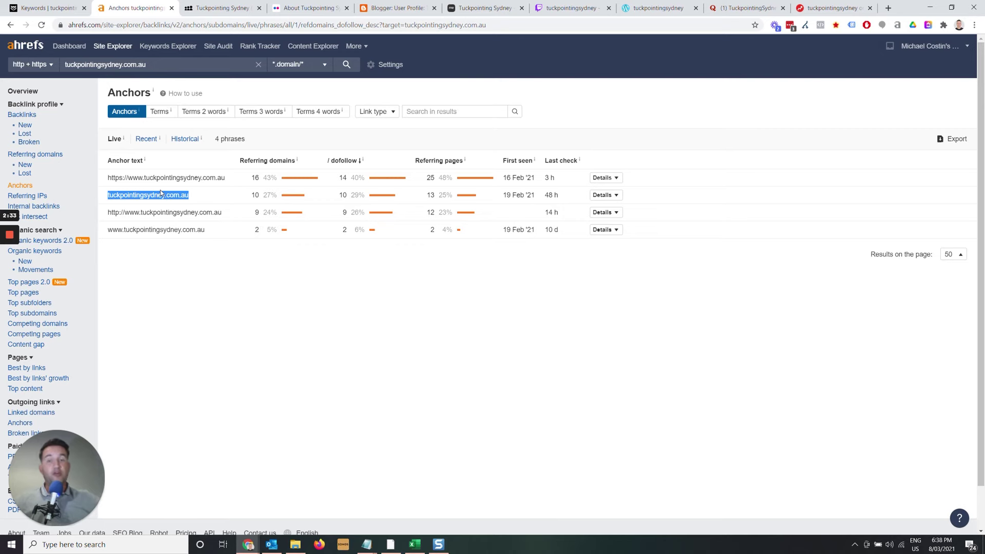
click(60, 6)
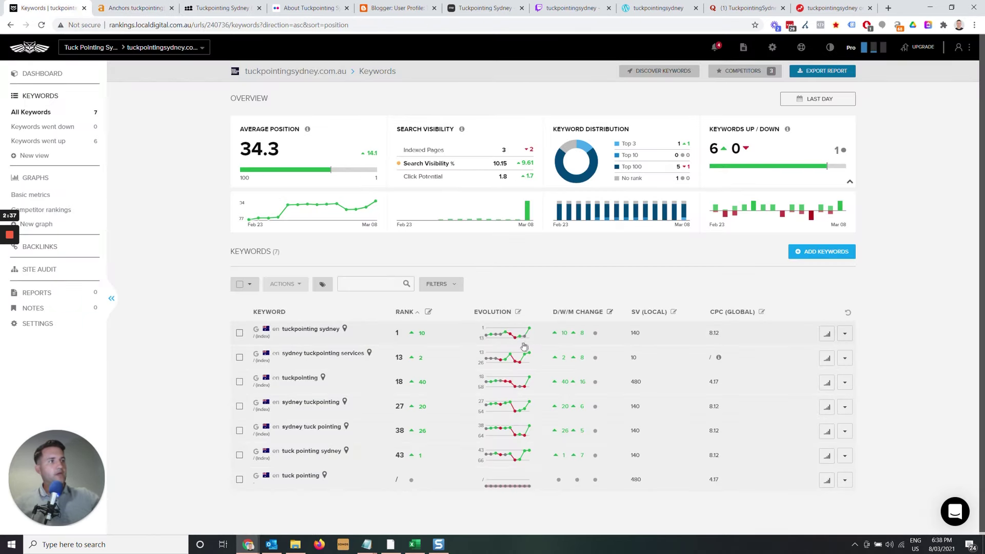
mouse_move(526, 334)
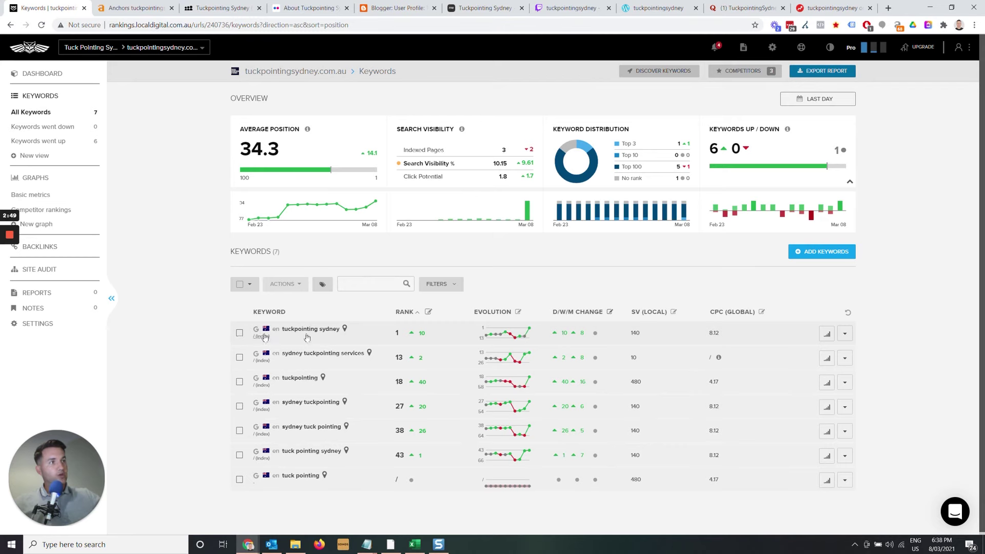
click(121, 6)
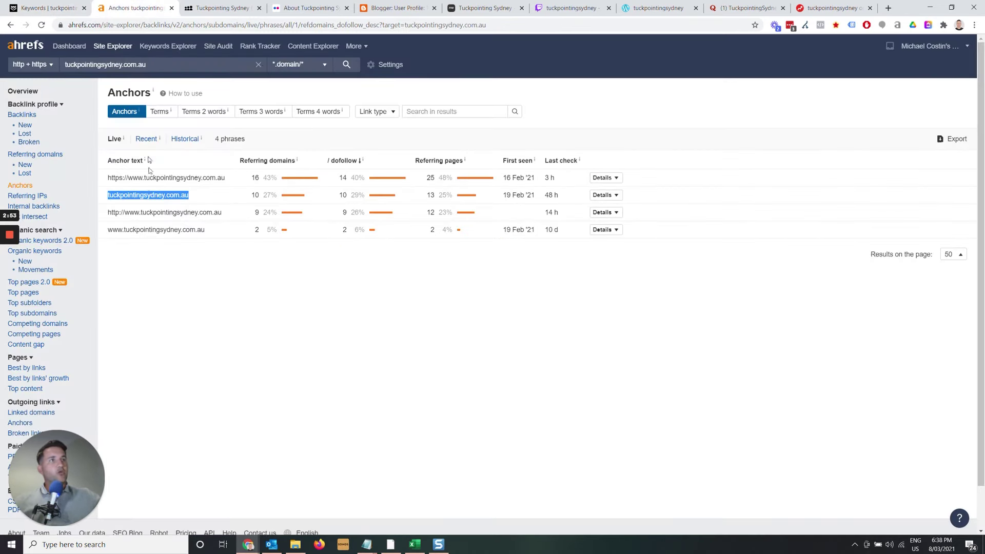
click(182, 301)
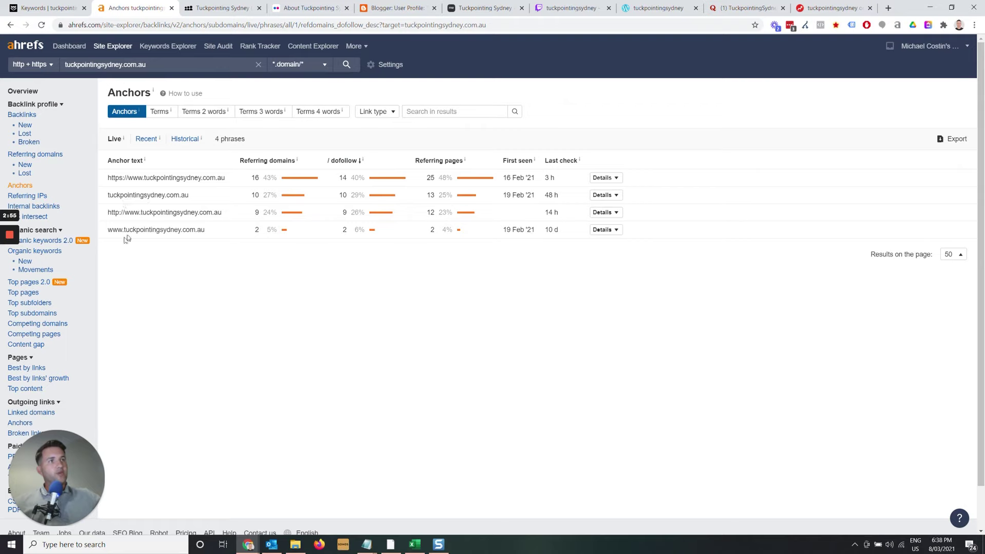